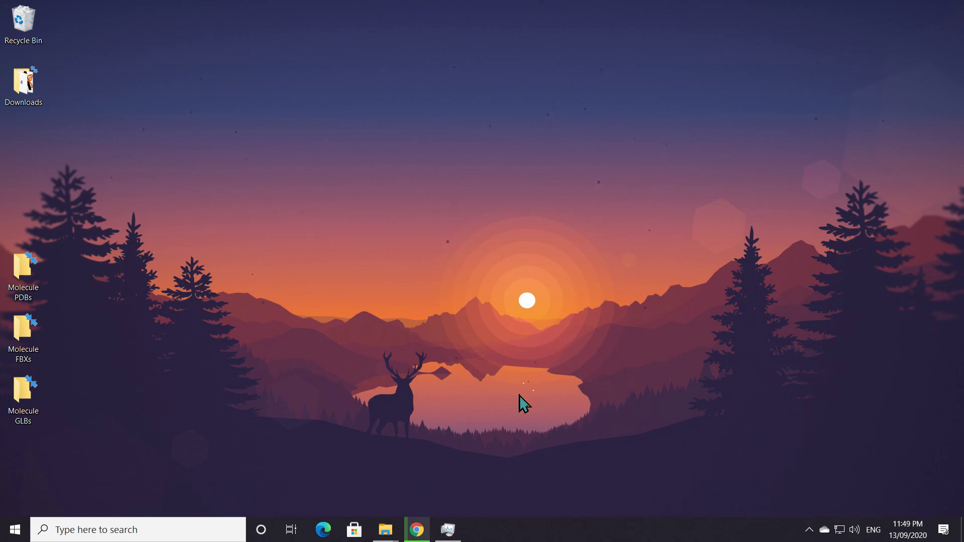
# Switch to Chrome and download the Blender 2.90 Windows installer from blender.org, then minimize the browser.
pyautogui.click(414, 529)
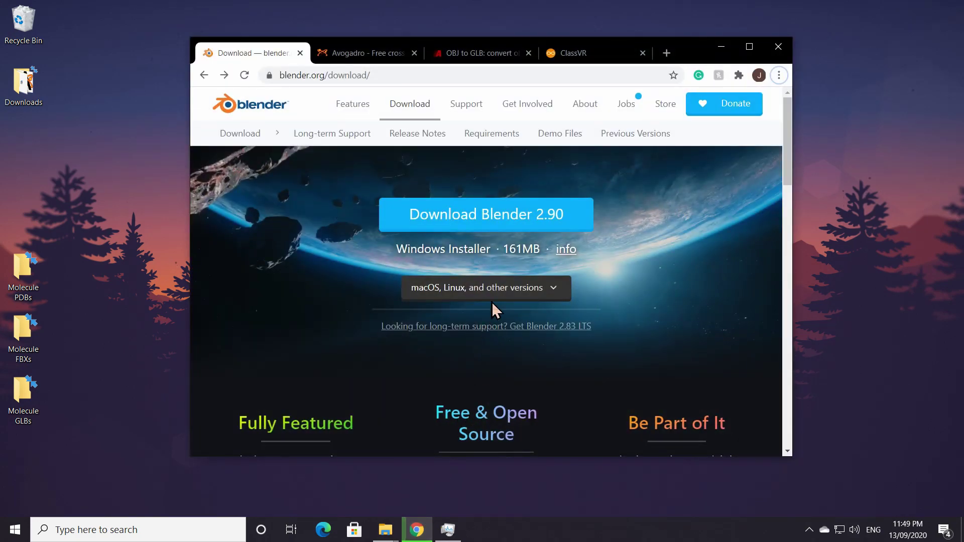
pyautogui.click(482, 229)
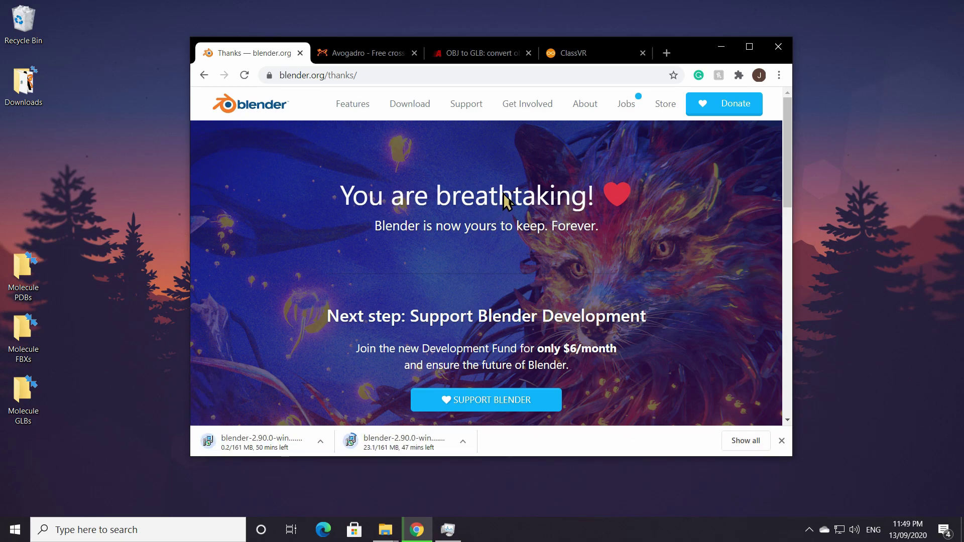
pyautogui.click(722, 47)
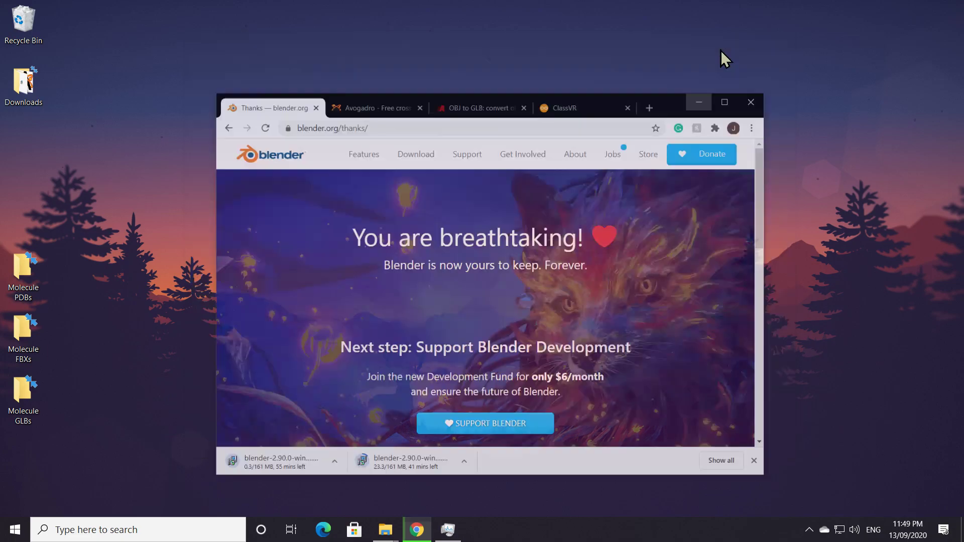
# Start the blender-2.83.4-windows64 installer from the desktop's Downloads folder and accept its license agreement.
pyautogui.doubleClick(20, 95)
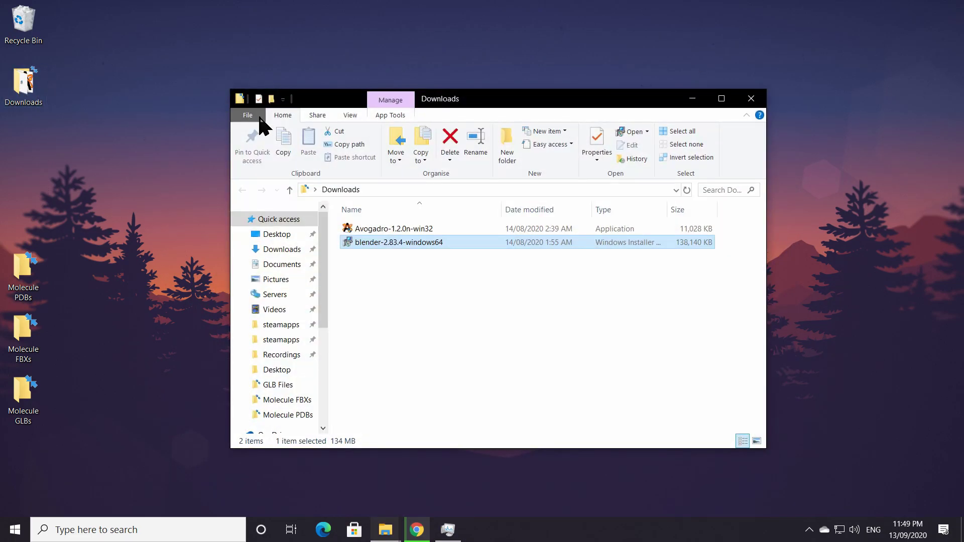
pyautogui.doubleClick(399, 245)
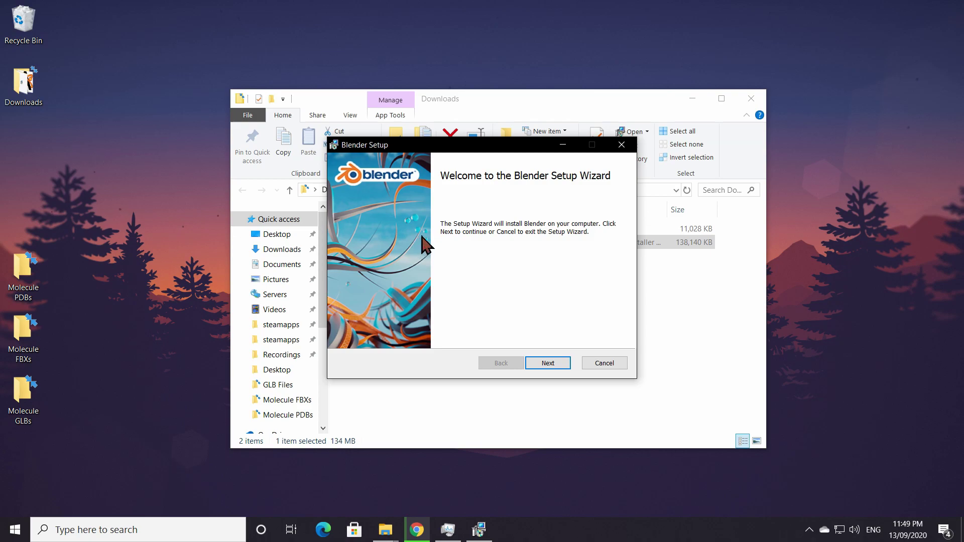
pyautogui.click(549, 363)
pyautogui.click(348, 334)
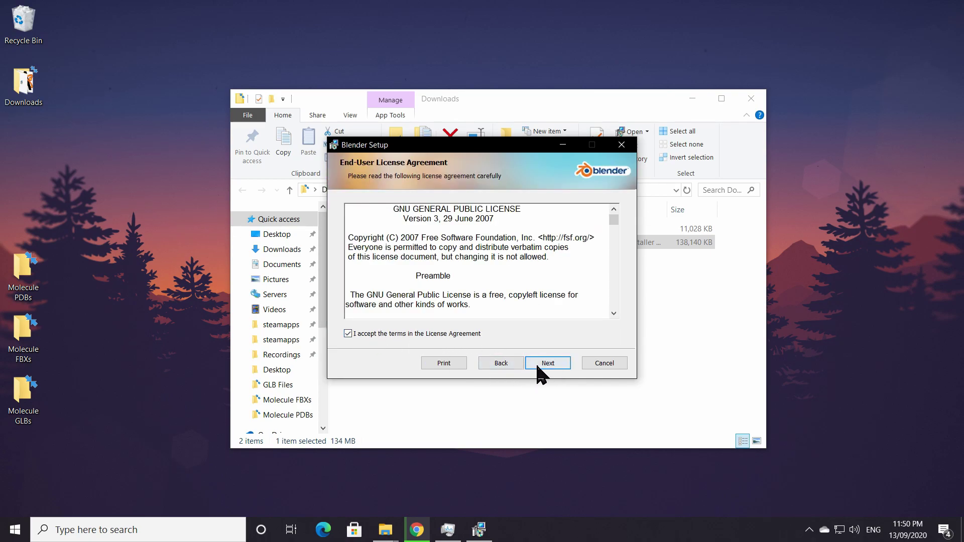
pyautogui.click(545, 364)
# Install Blender with the default setup options, allow it to change the device, and close the finished wizard and folder.
pyautogui.click(545, 363)
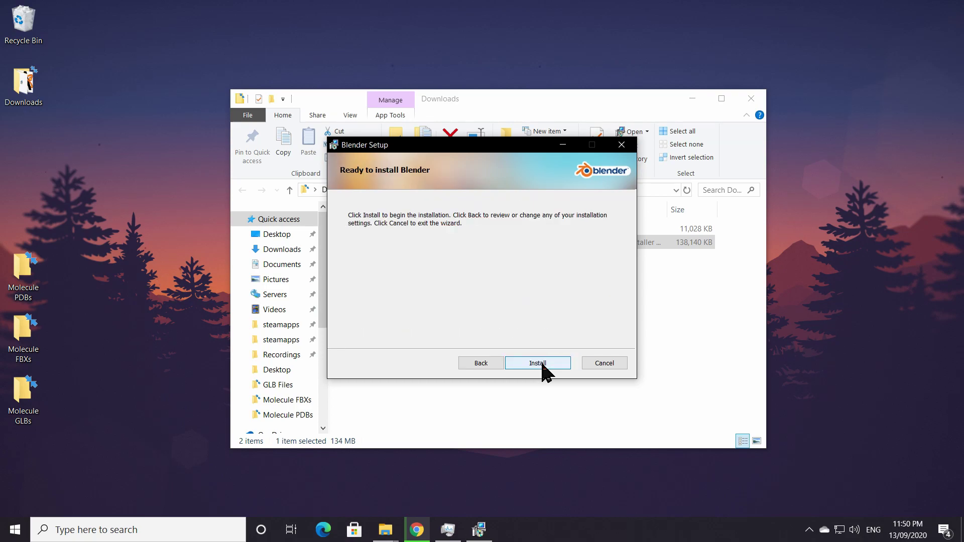
pyautogui.click(542, 364)
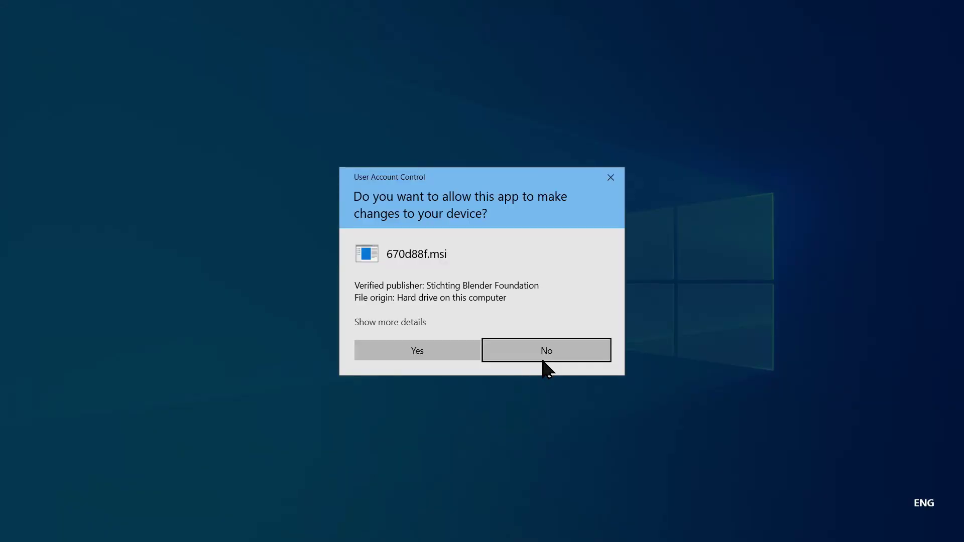
pyautogui.click(419, 352)
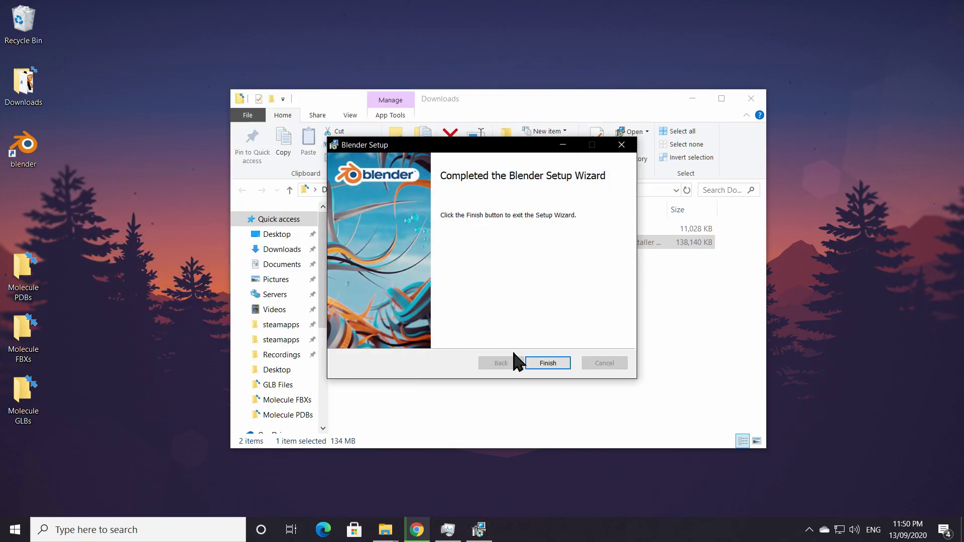
pyautogui.click(548, 363)
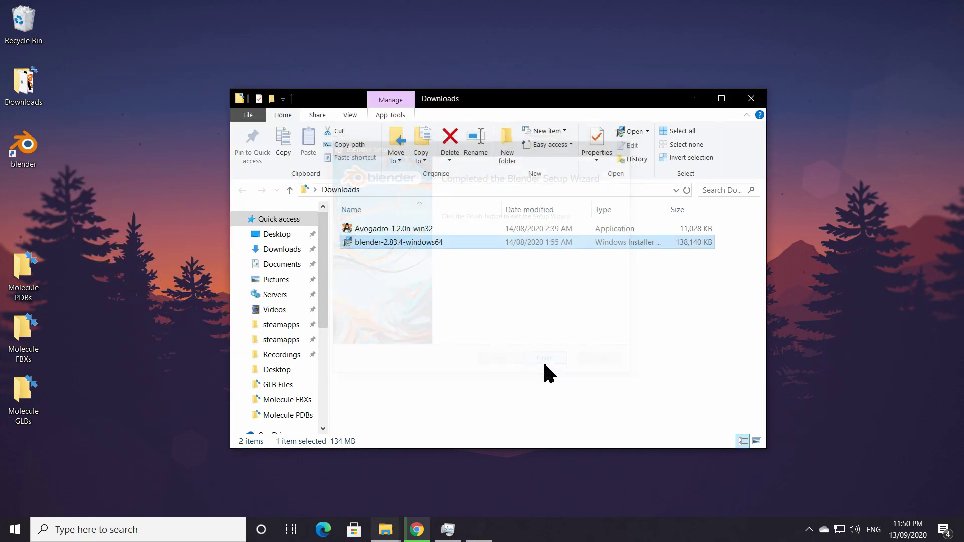
pyautogui.click(693, 99)
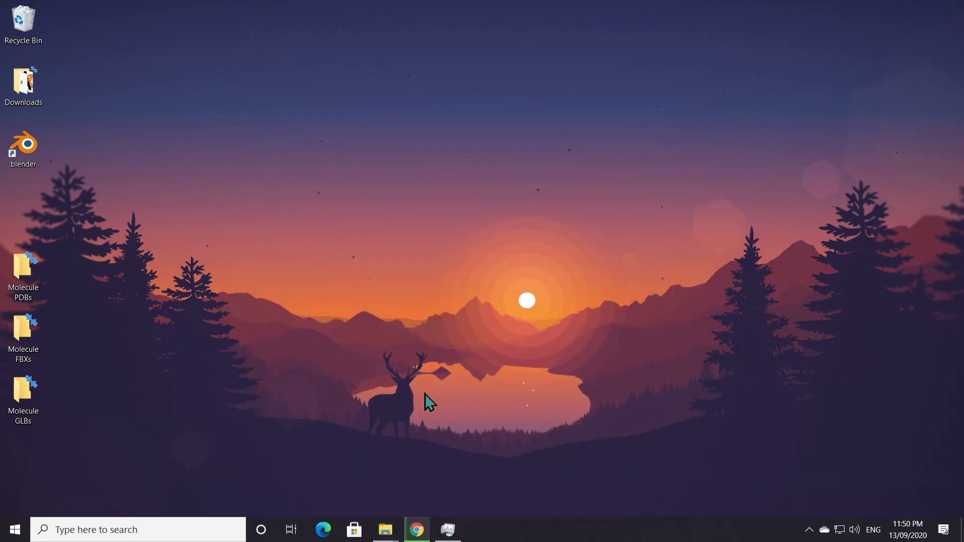
# Return to Chrome and download Avogadro from the avogadro.cc site, then minimize the browser.
pyautogui.click(417, 530)
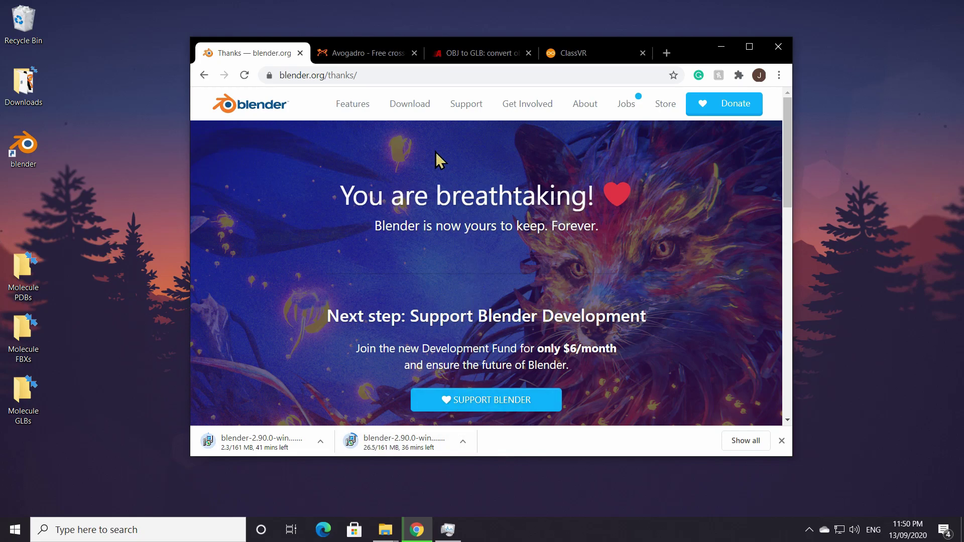
pyautogui.click(366, 49)
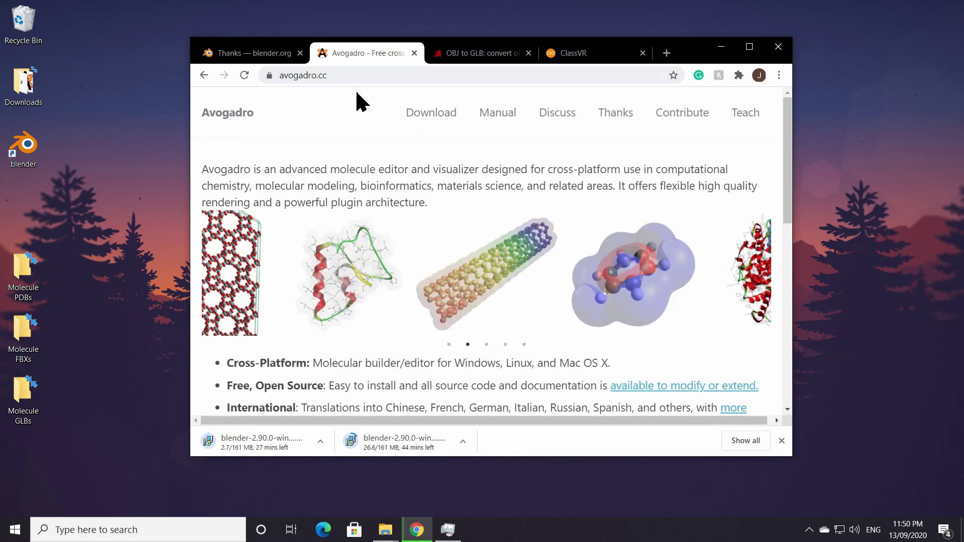
pyautogui.click(423, 120)
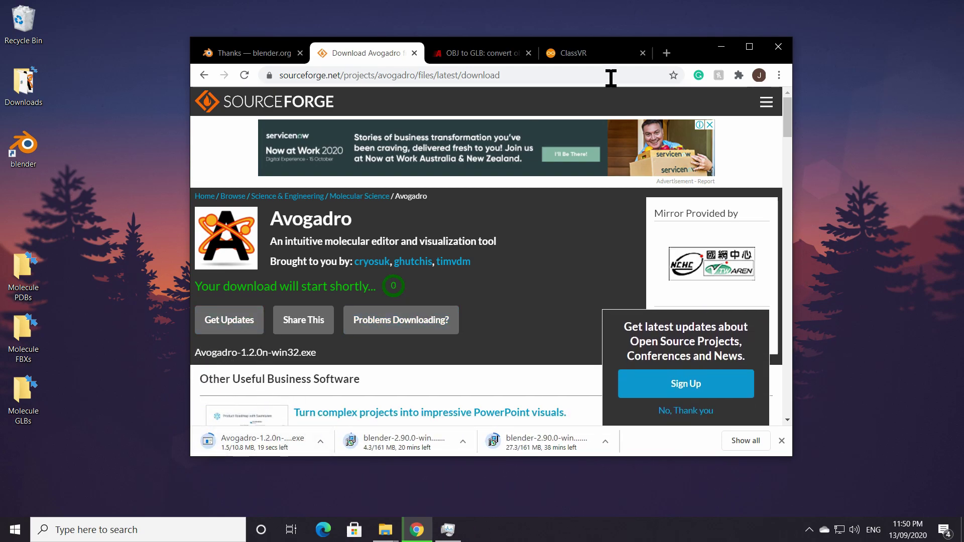
pyautogui.click(722, 47)
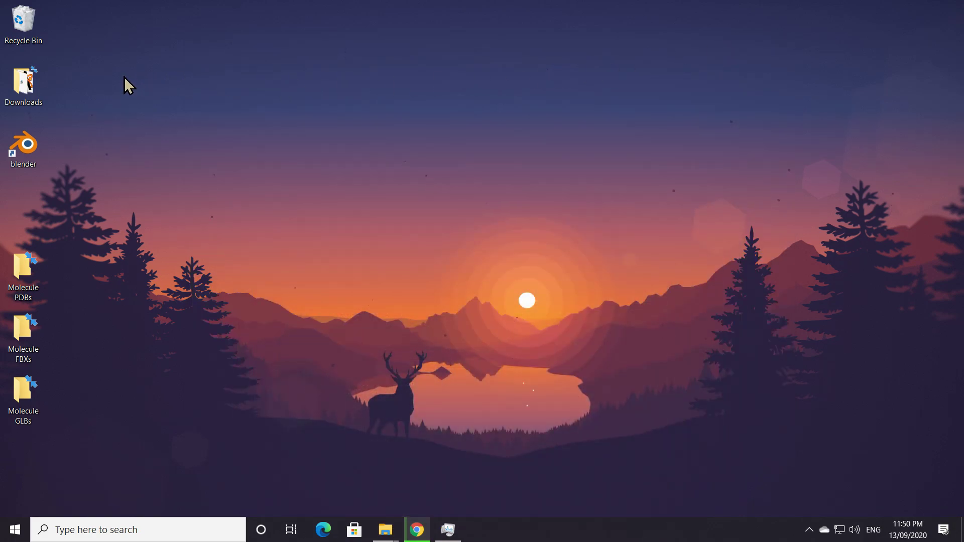
# Start the Avogadro-1.2.0n-win32 installer from the Downloads folder, allow it to change the device, and accept its license agreement.
pyautogui.doubleClick(32, 83)
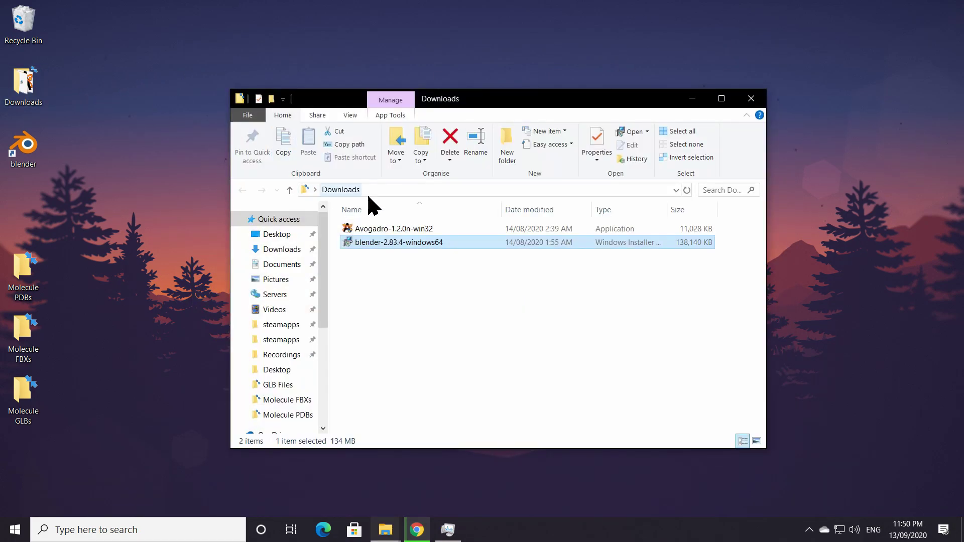
pyautogui.click(390, 229)
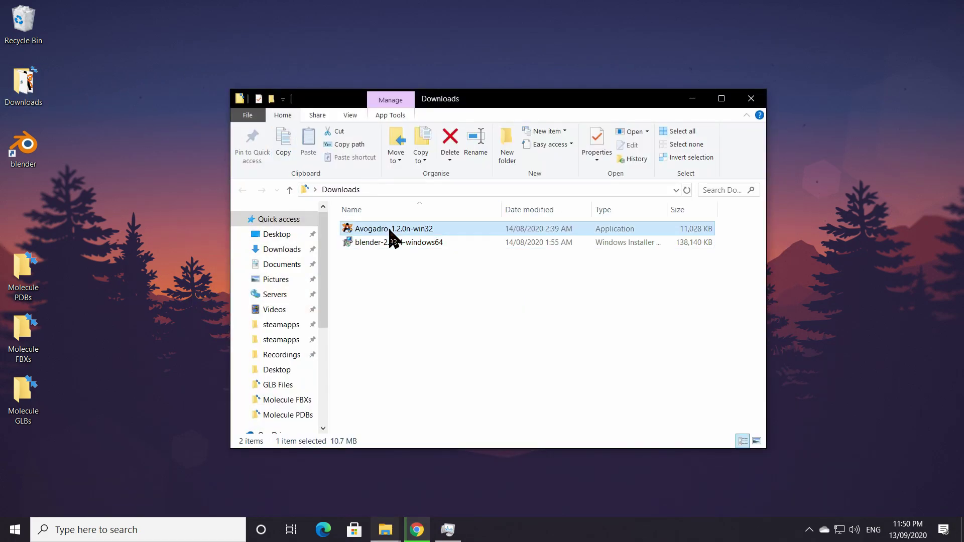
pyautogui.doubleClick(446, 228)
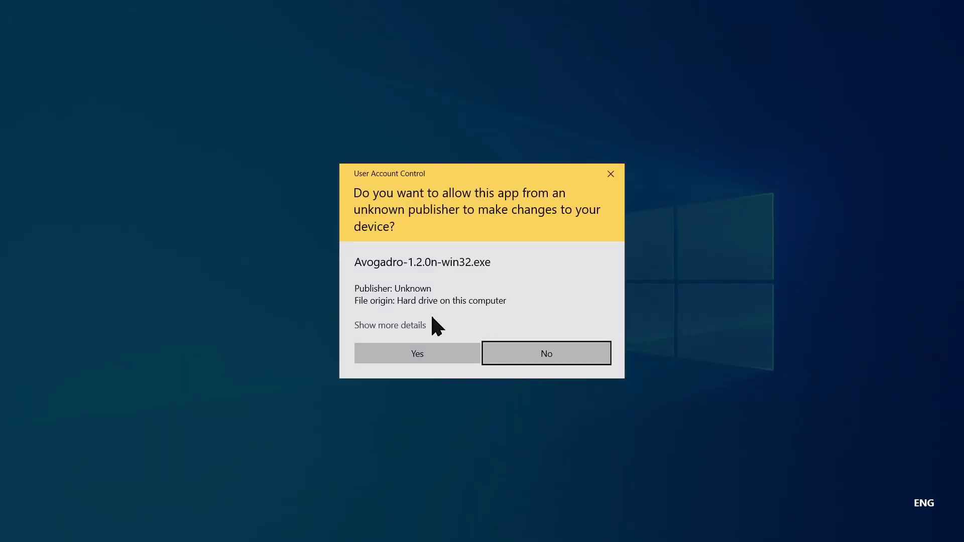
pyautogui.click(430, 358)
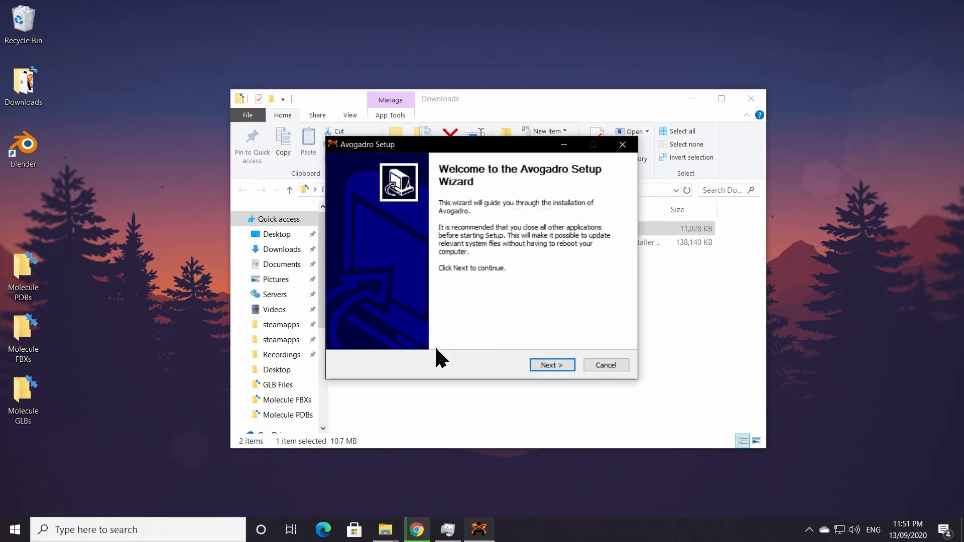
pyautogui.click(545, 365)
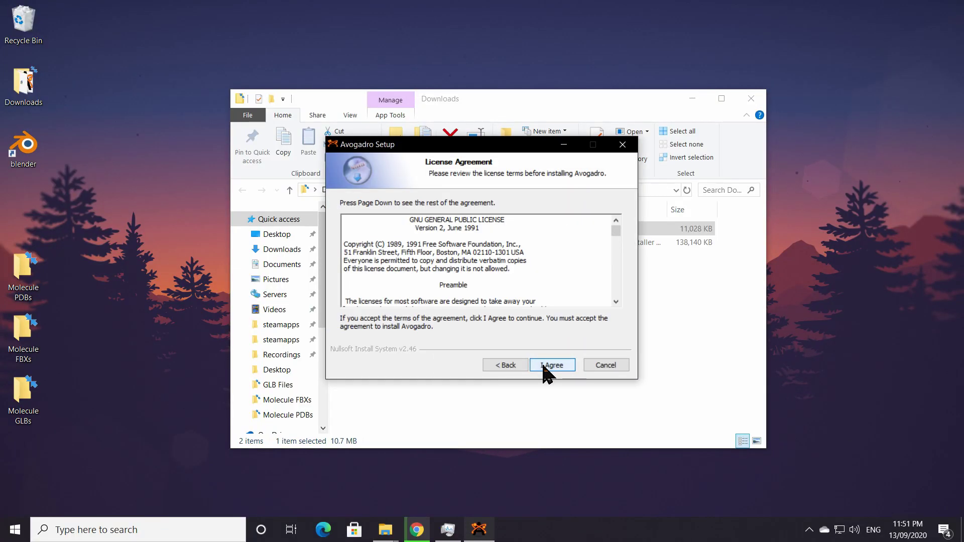
pyautogui.click(545, 367)
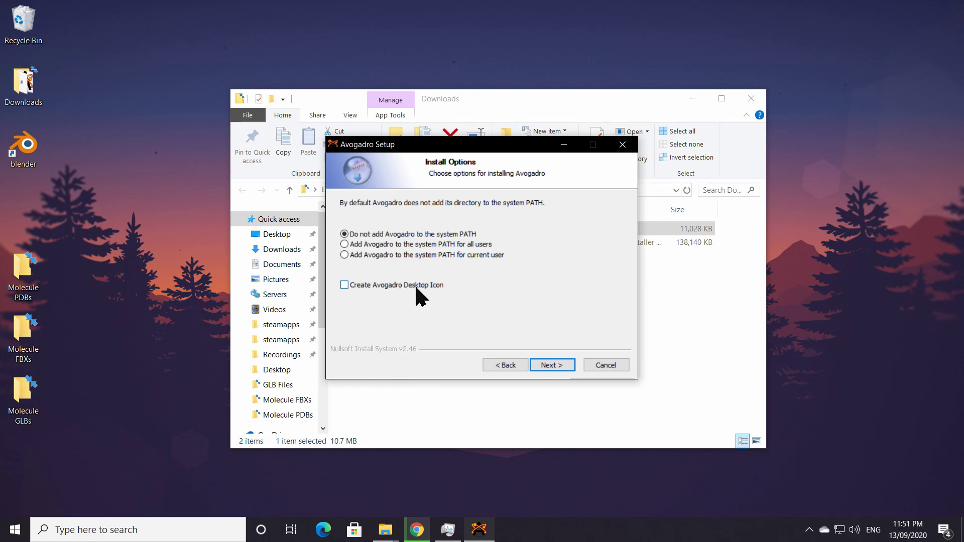
# Install Avogadro in C:\Program Files (x86)\Avogadro with a desktop icon, and close the finished wizard and folder.
pyautogui.click(345, 285)
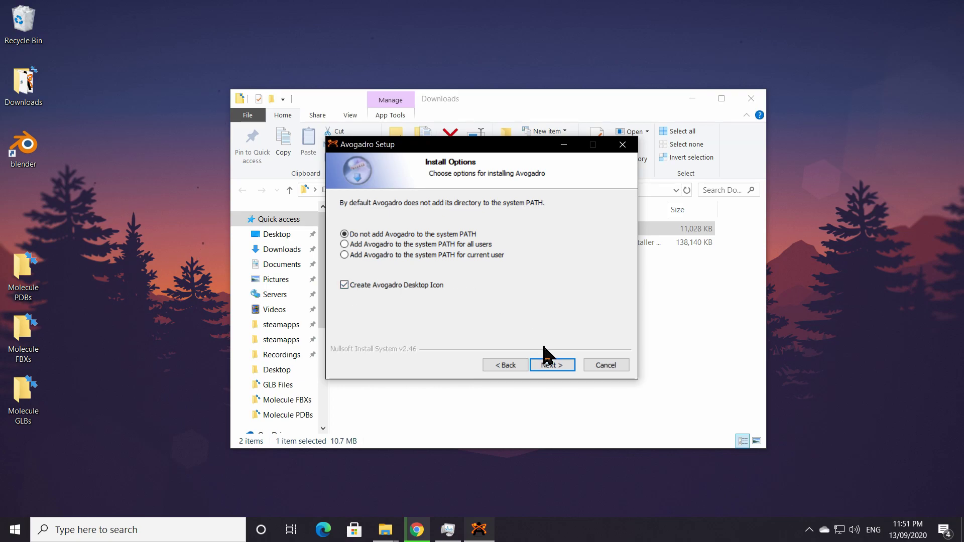
pyautogui.click(551, 365)
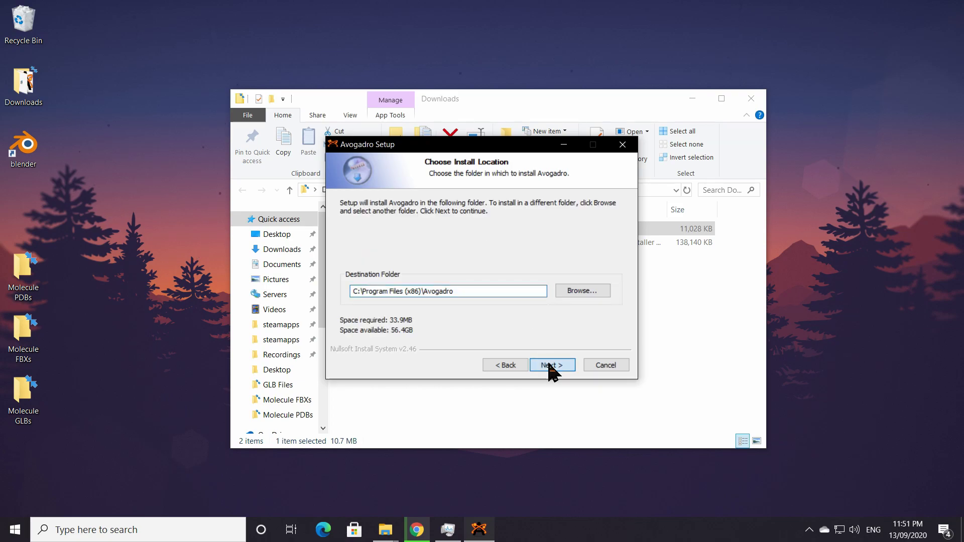
pyautogui.click(551, 365)
pyautogui.click(551, 366)
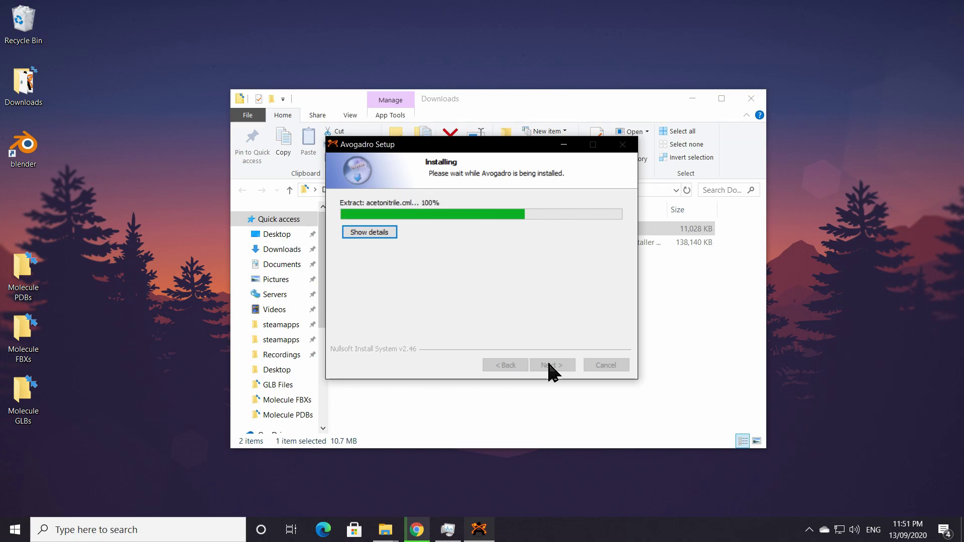
pyautogui.click(551, 365)
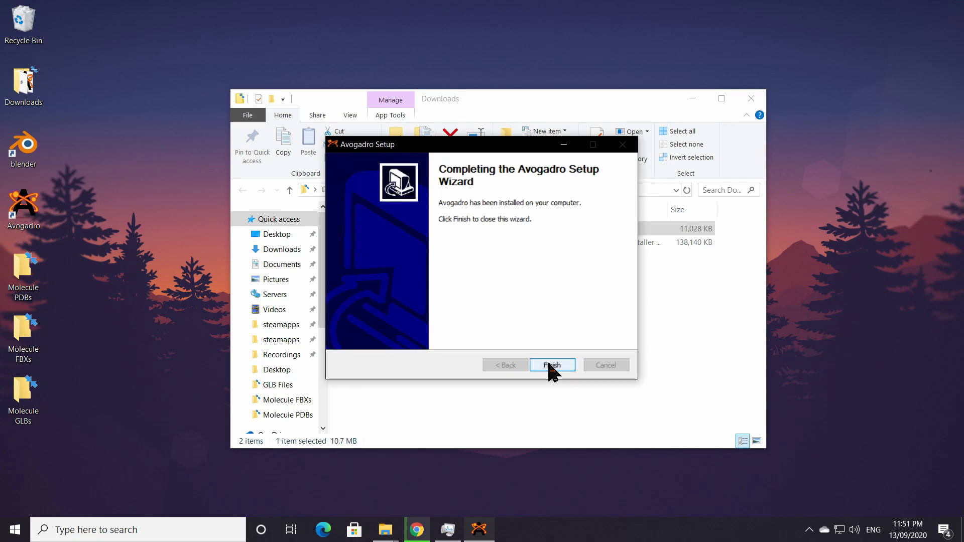
pyautogui.click(551, 366)
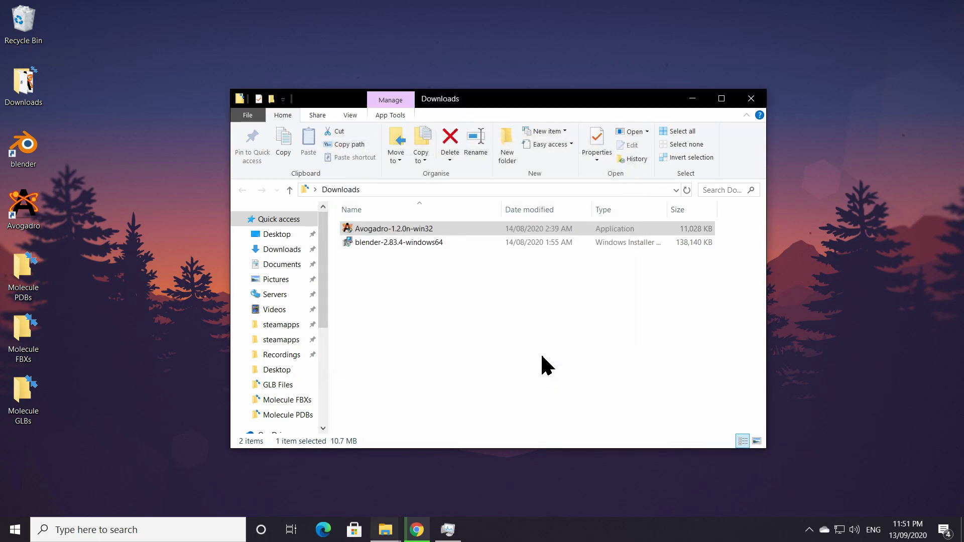
pyautogui.click(693, 99)
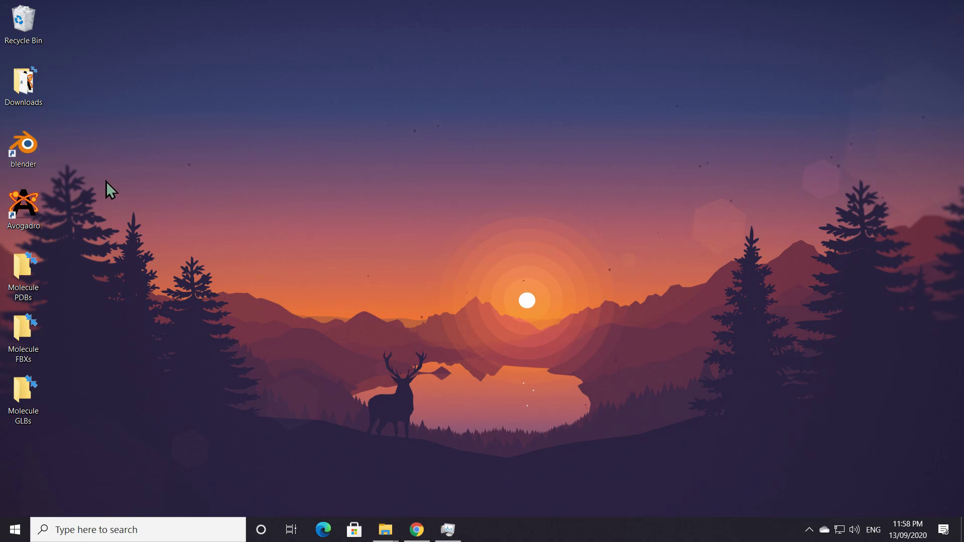
# Find Blender with the Windows search, launch it and dismiss its splash screen.
pyautogui.click(135, 528)
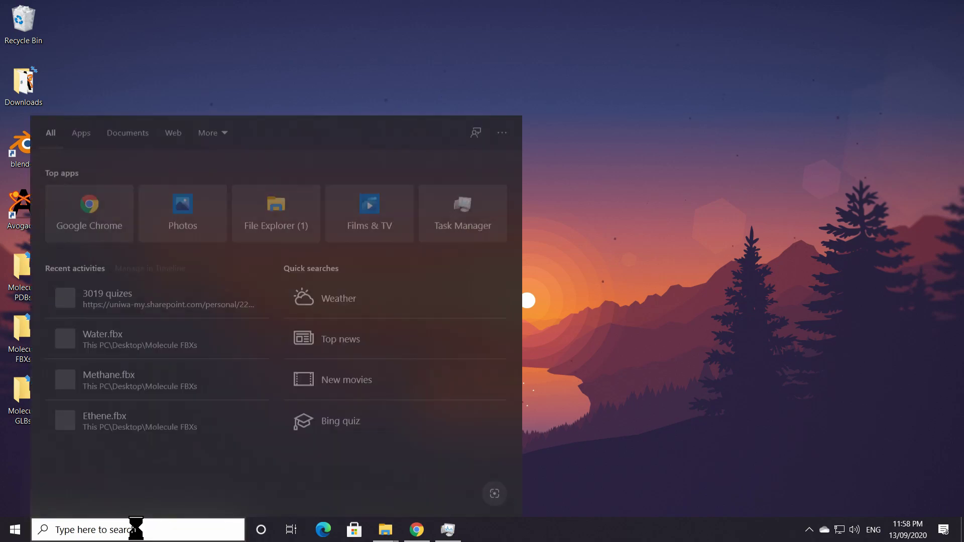
pyautogui.write('blender')
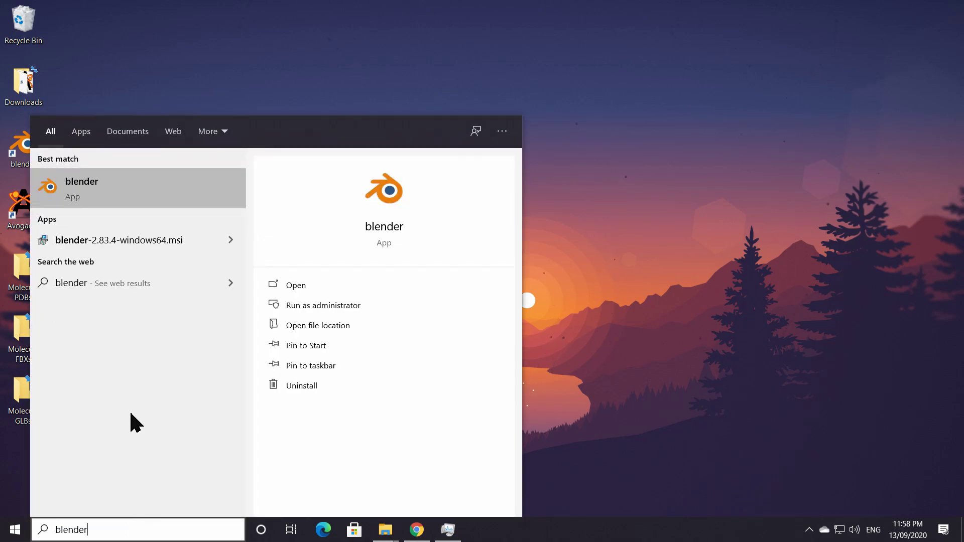
pyautogui.click(107, 185)
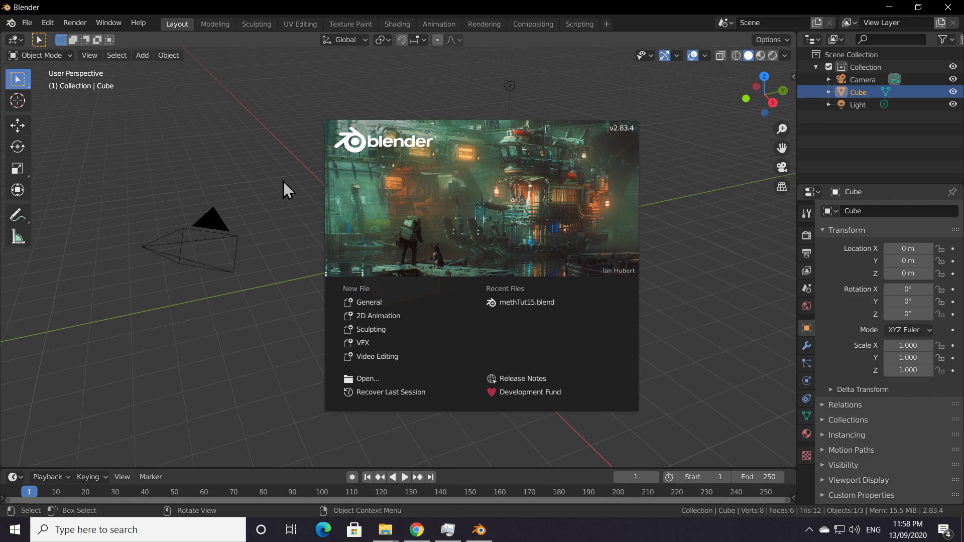
pyautogui.click(273, 141)
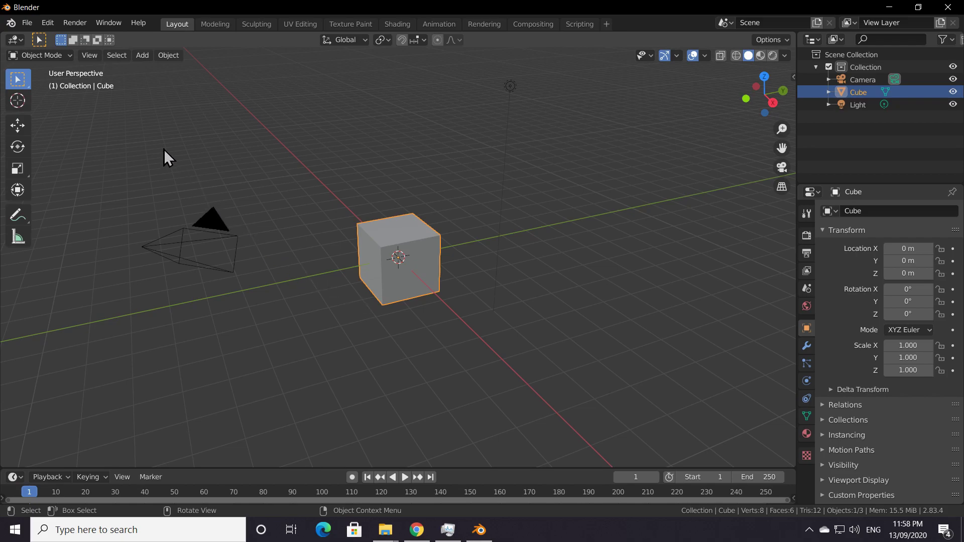
# Enable the Import-Export: Atomic Blender PDB/XYZ add-on in the preferences, then close the preferences and Blender.
pyautogui.click(50, 26)
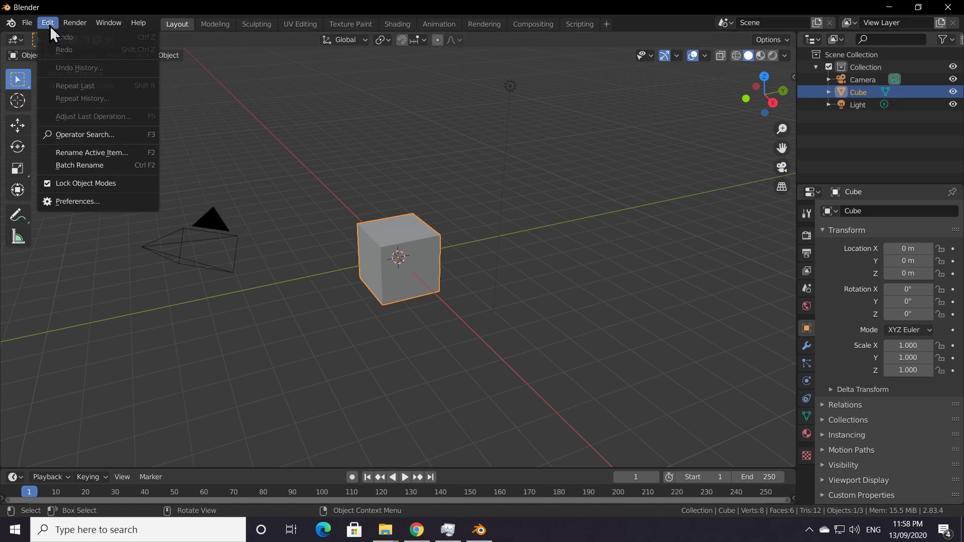
pyautogui.click(80, 201)
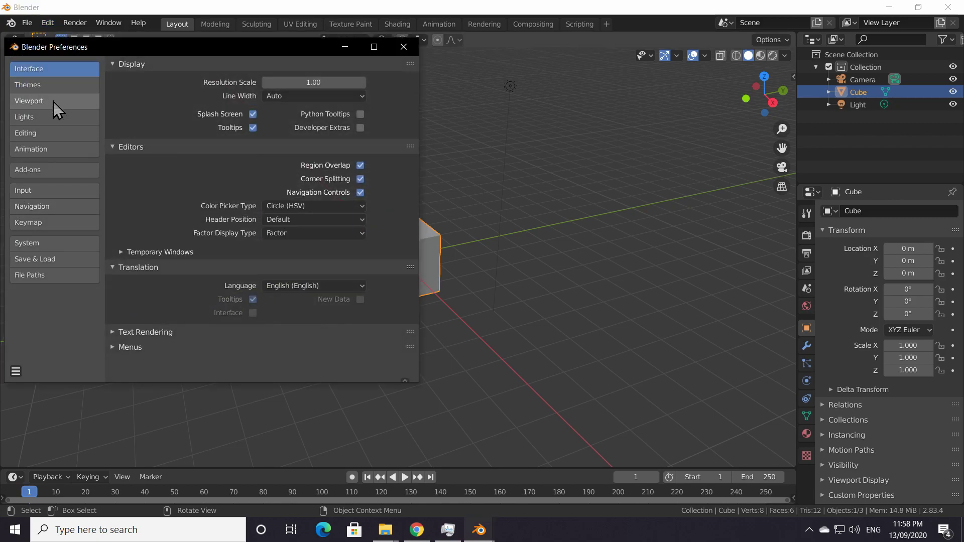
pyautogui.click(58, 170)
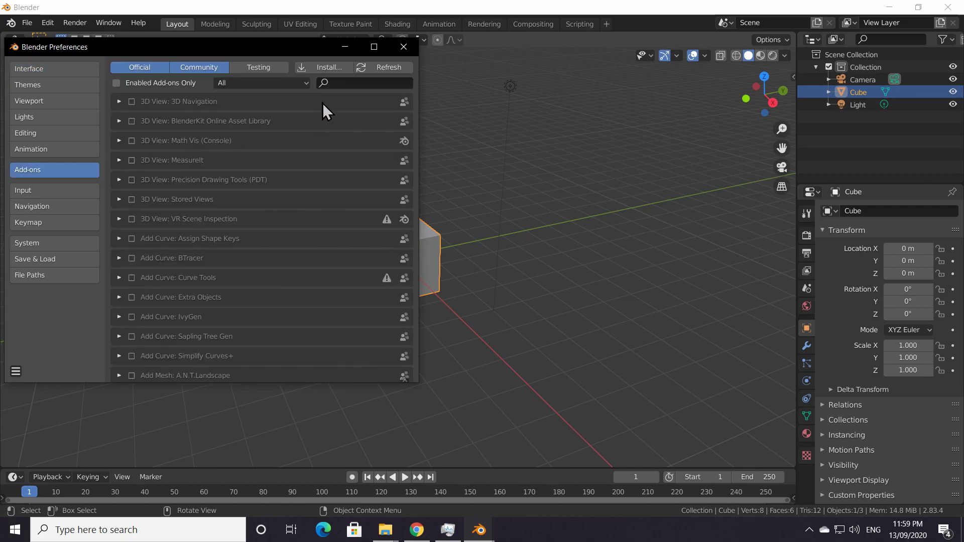
pyautogui.click(345, 83)
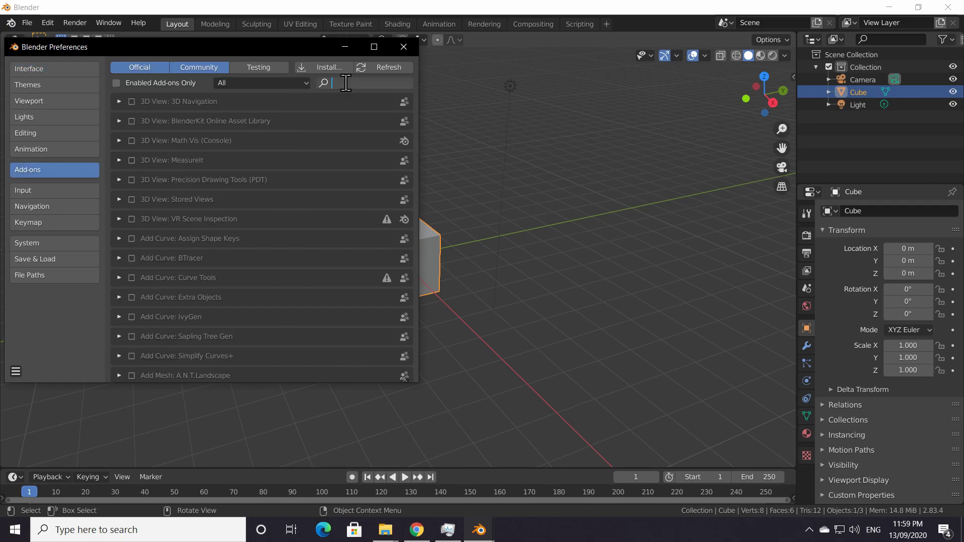
pyautogui.write('atomic')
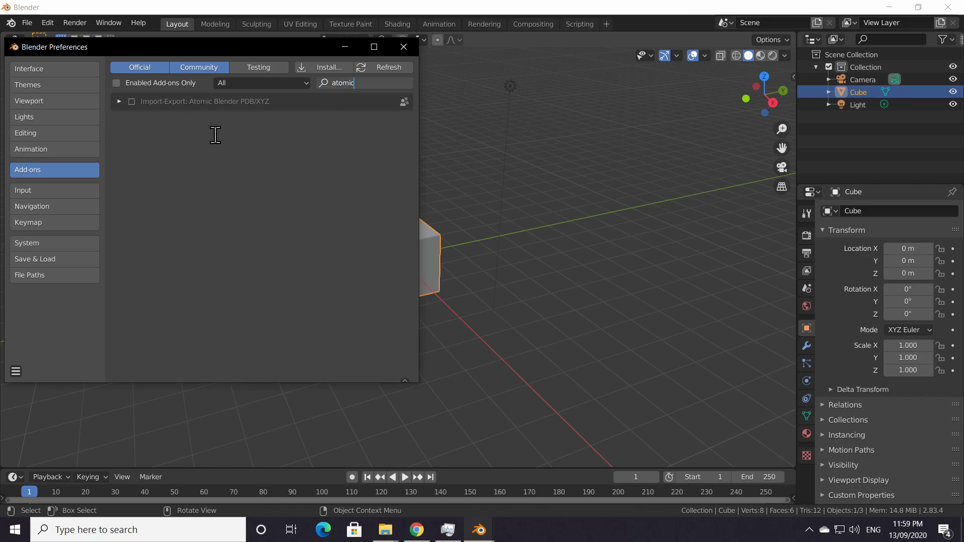
pyautogui.click(132, 102)
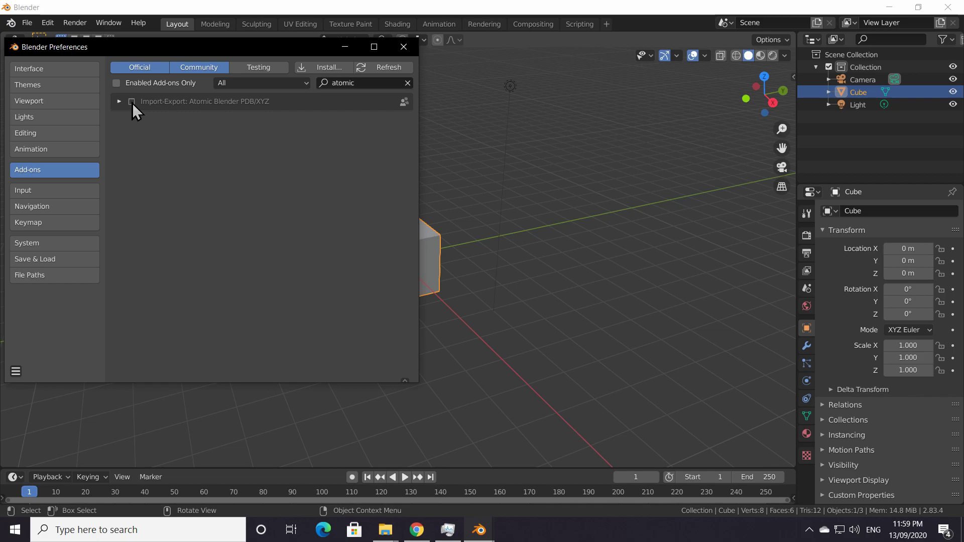
pyautogui.click(131, 102)
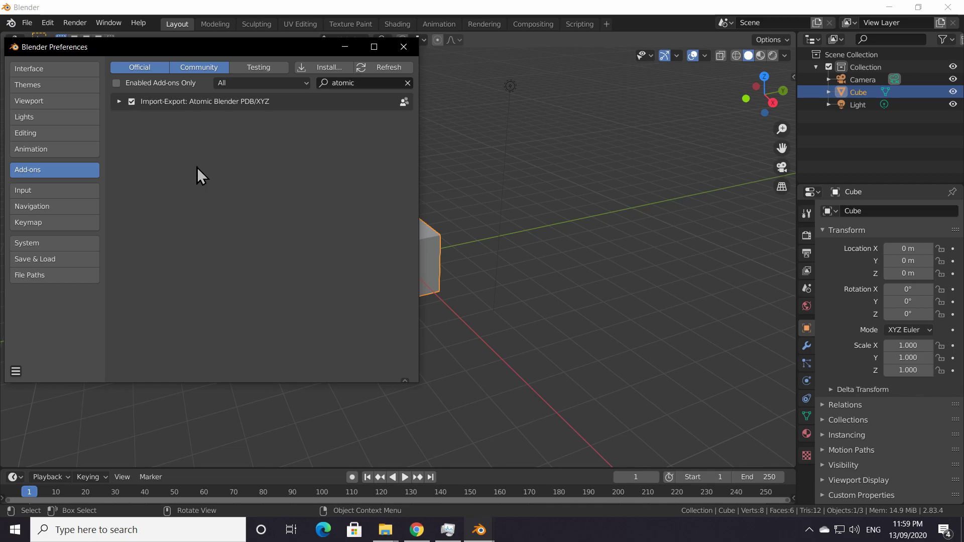
pyautogui.click(408, 48)
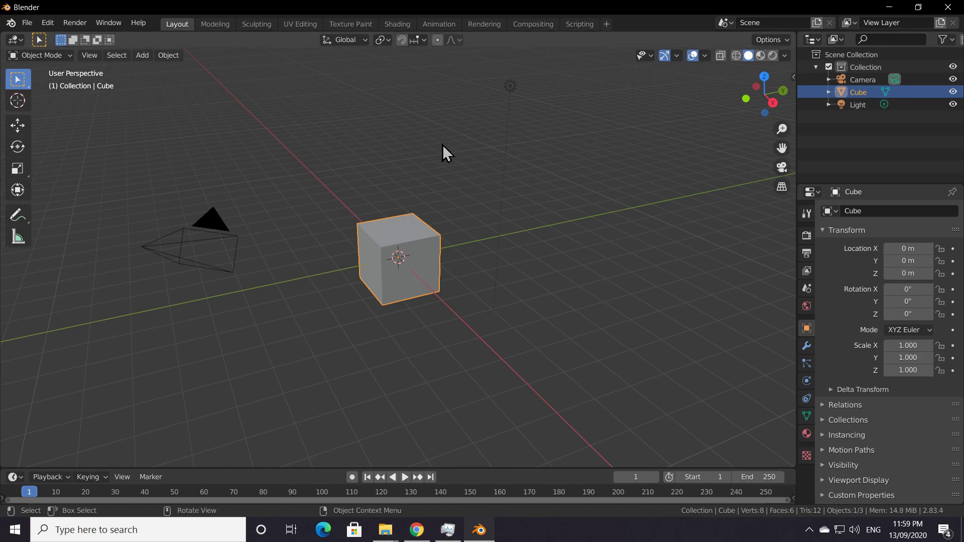
pyautogui.click(948, 7)
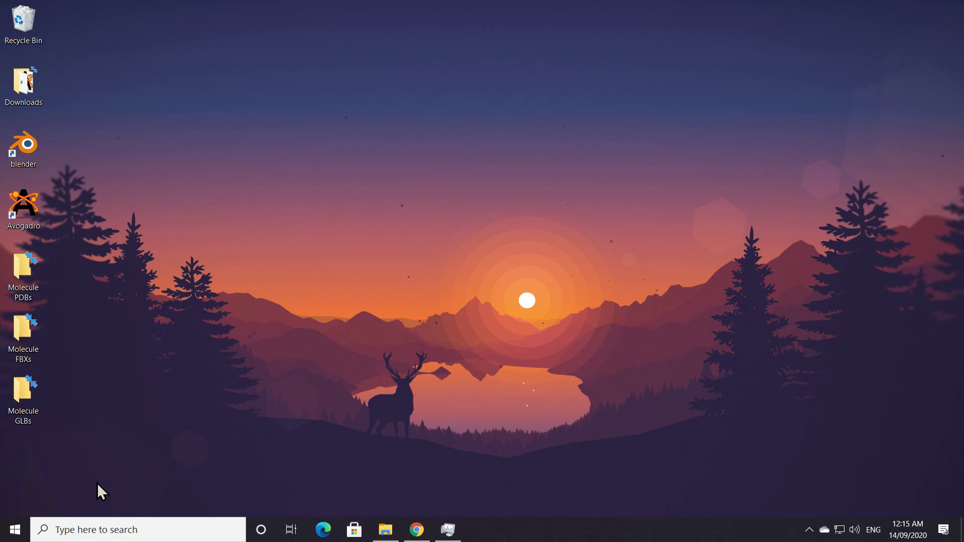
# Find Avogadro with the Windows search, launch it, and turn on the Label display type in the display settings.
pyautogui.click(109, 529)
pyautogui.write('avo')
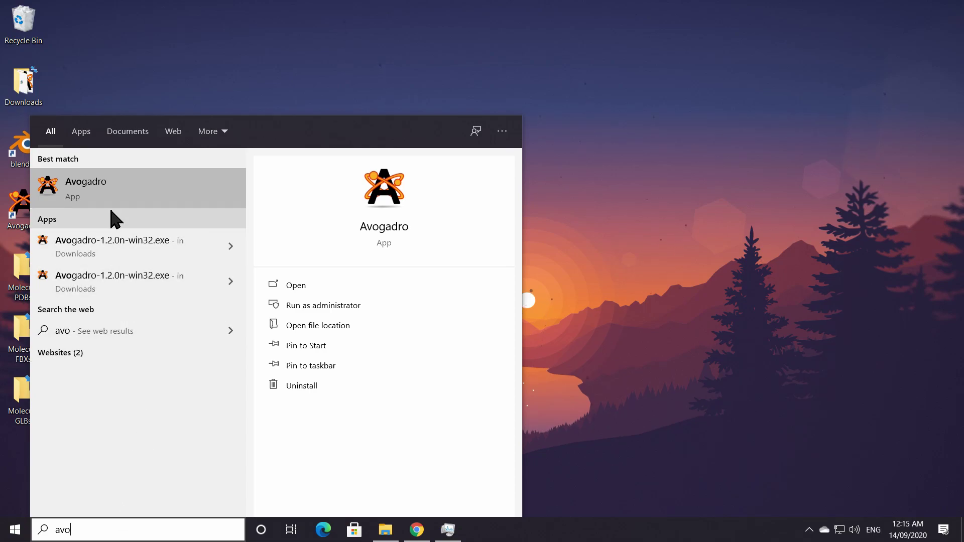
pyautogui.click(117, 193)
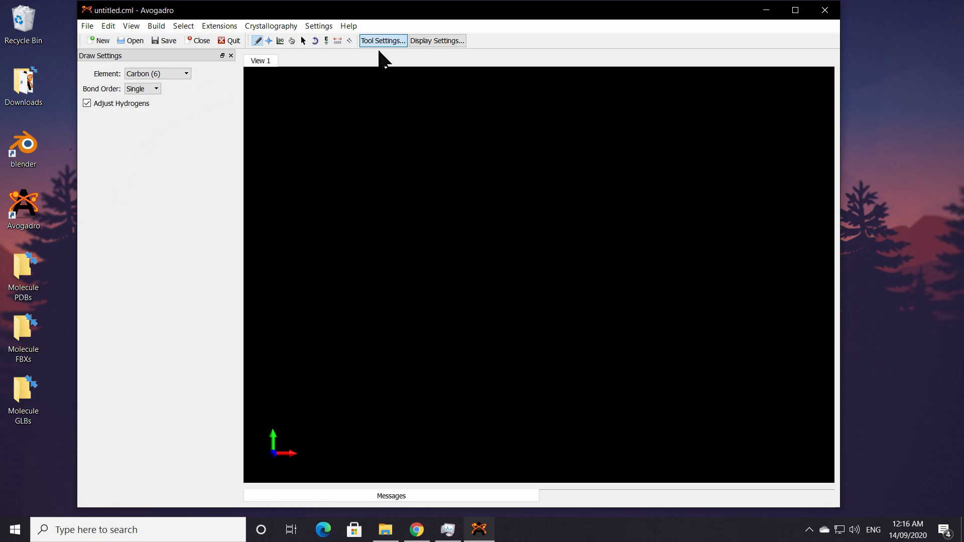
pyautogui.click(436, 43)
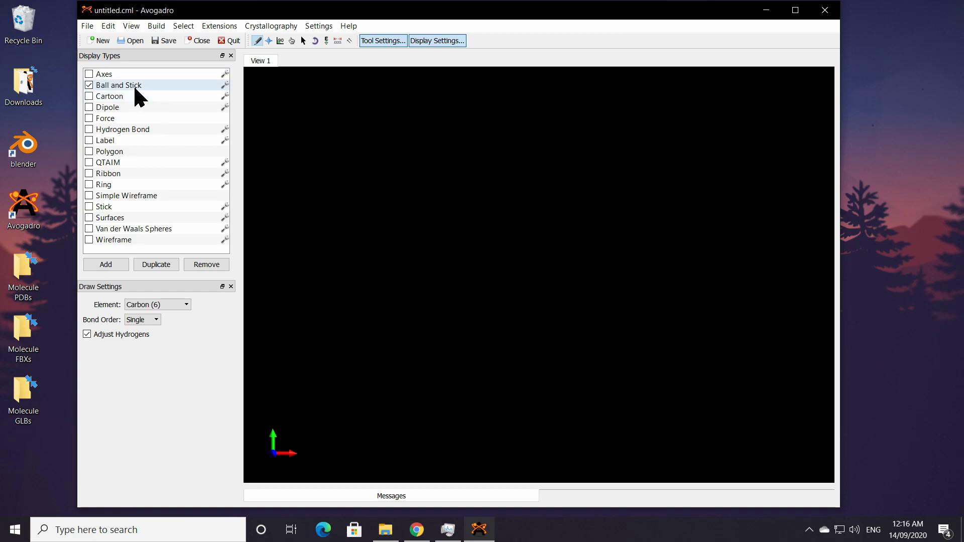
pyautogui.click(90, 141)
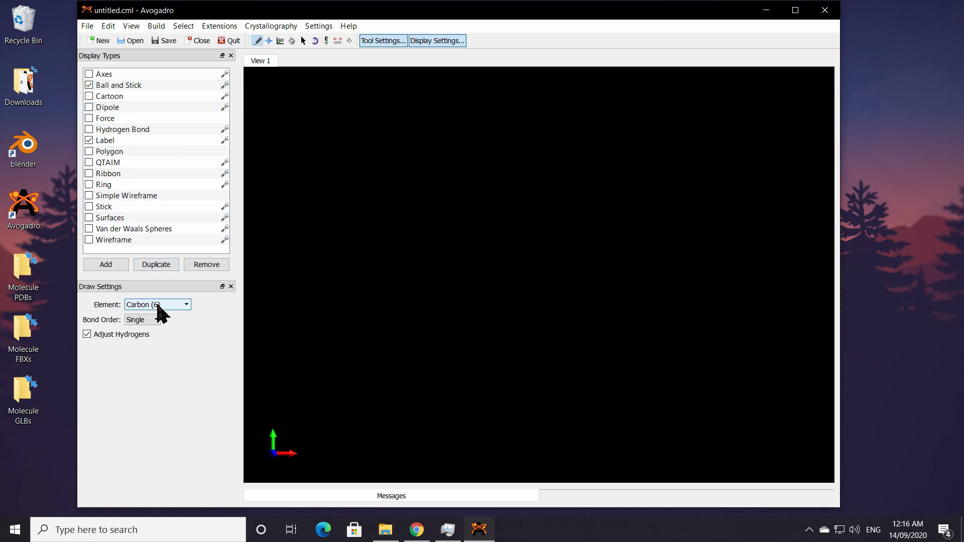
# Examine the available elements and bond orders in the draw settings, keeping Carbon (6) and Single.
pyautogui.click(183, 307)
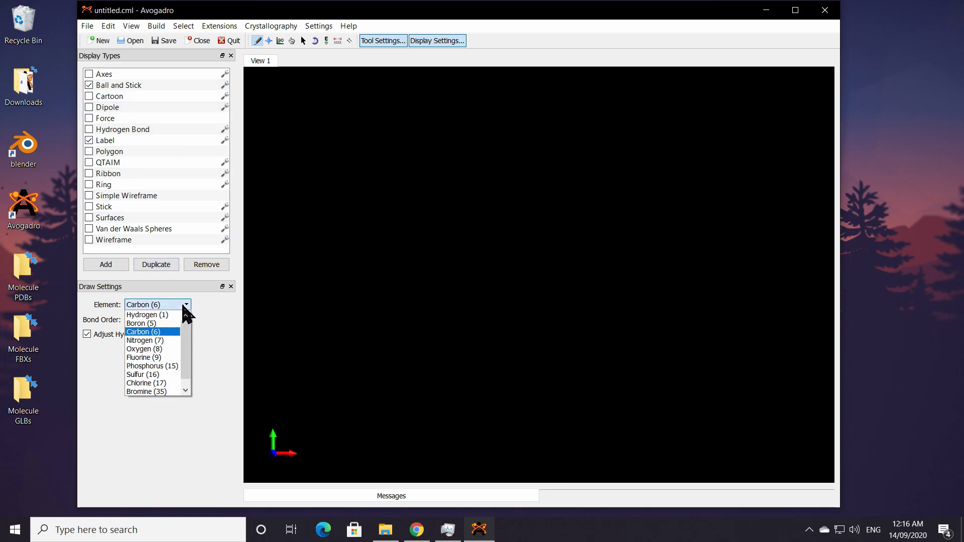
pyautogui.click(160, 327)
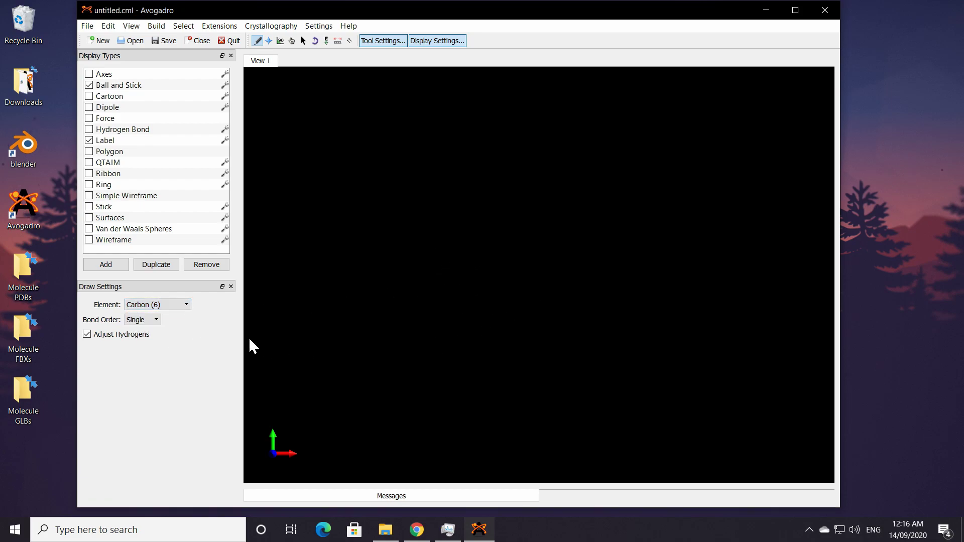
pyautogui.click(156, 320)
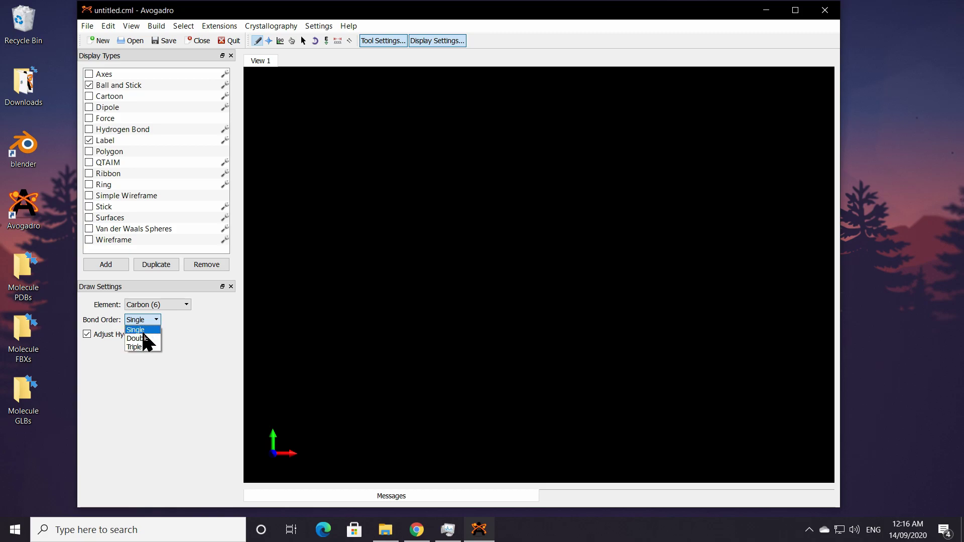
pyautogui.click(99, 354)
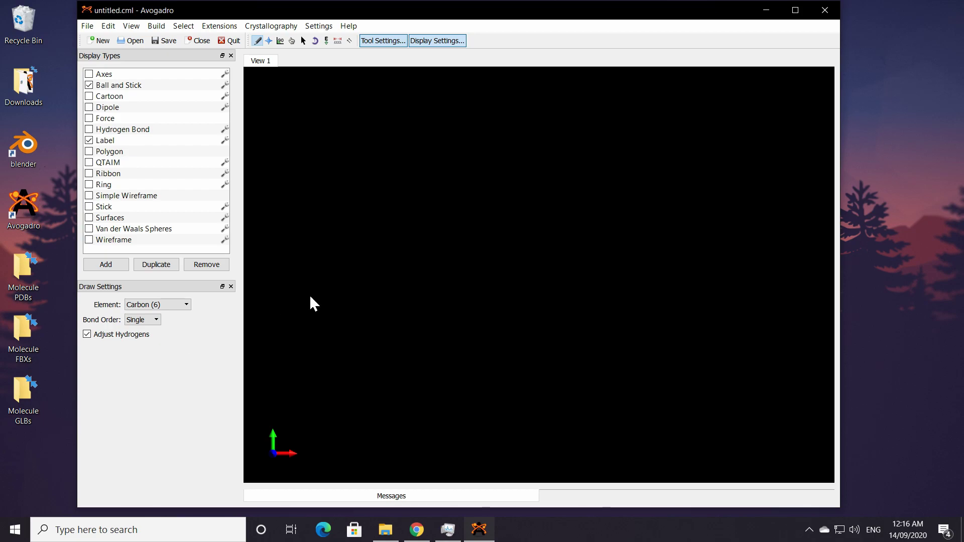
pyautogui.click(444, 240)
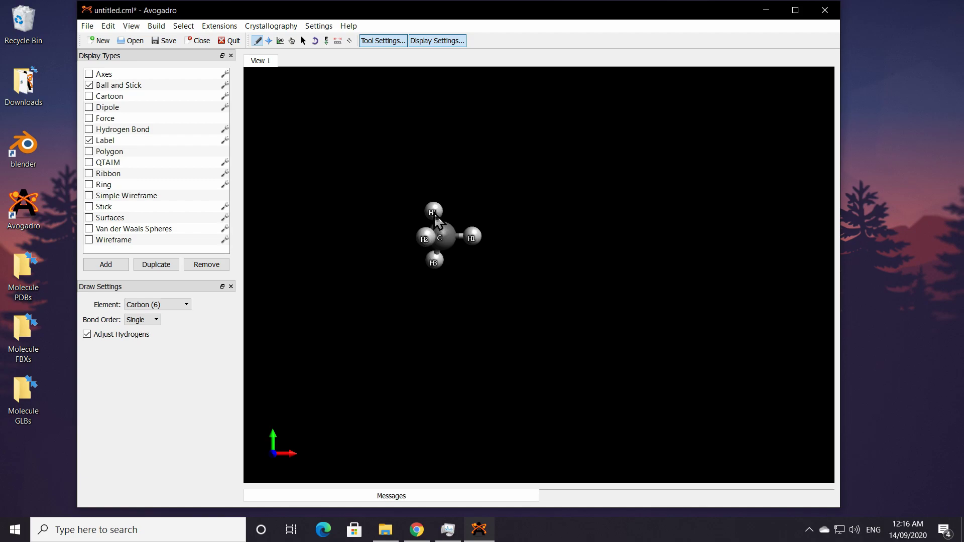
pyautogui.click(474, 239)
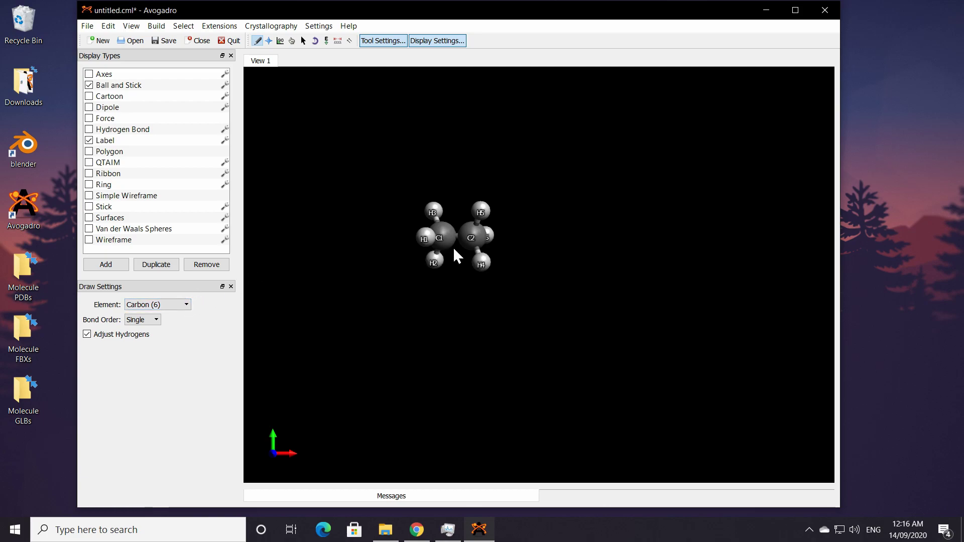
pyautogui.press('Delete')
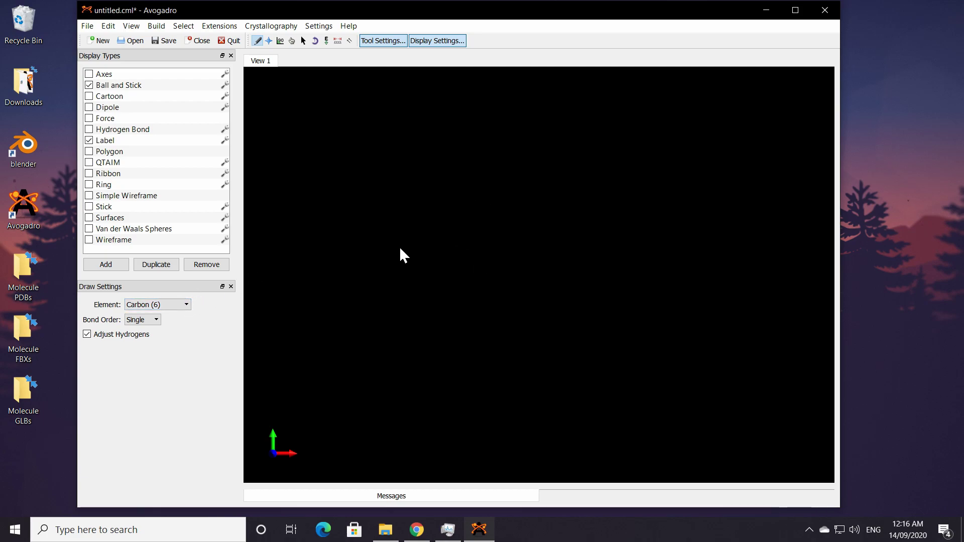
# Draw two carbon atoms joined by a horizontal single bond in the empty view and optimize the molecule's geometry.
pyautogui.moveTo(400, 246); pyautogui.dragTo(538, 246)
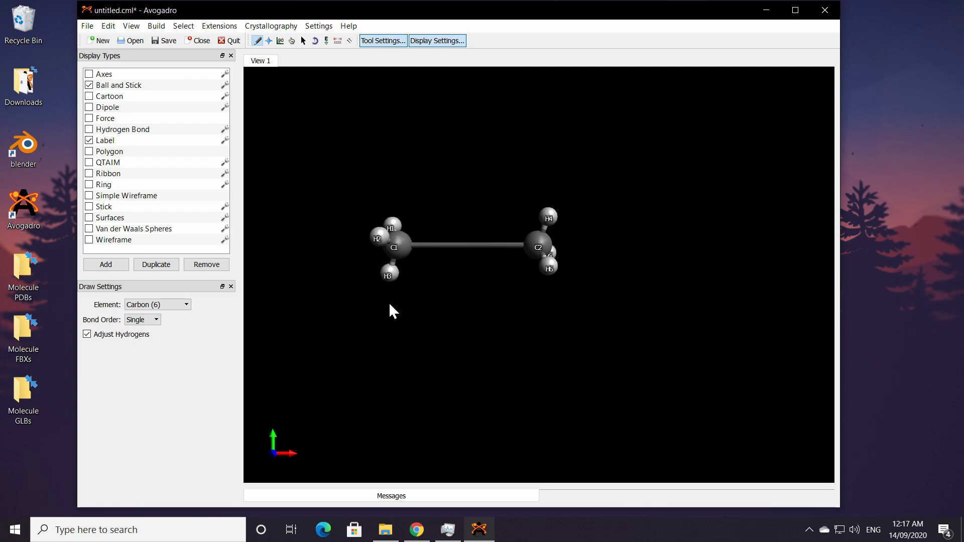
pyautogui.click(219, 27)
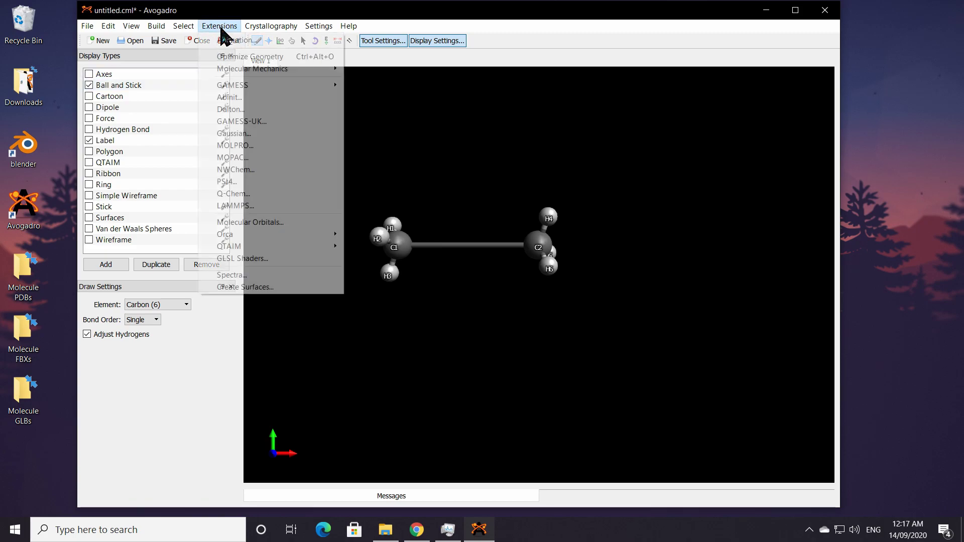
pyautogui.click(258, 57)
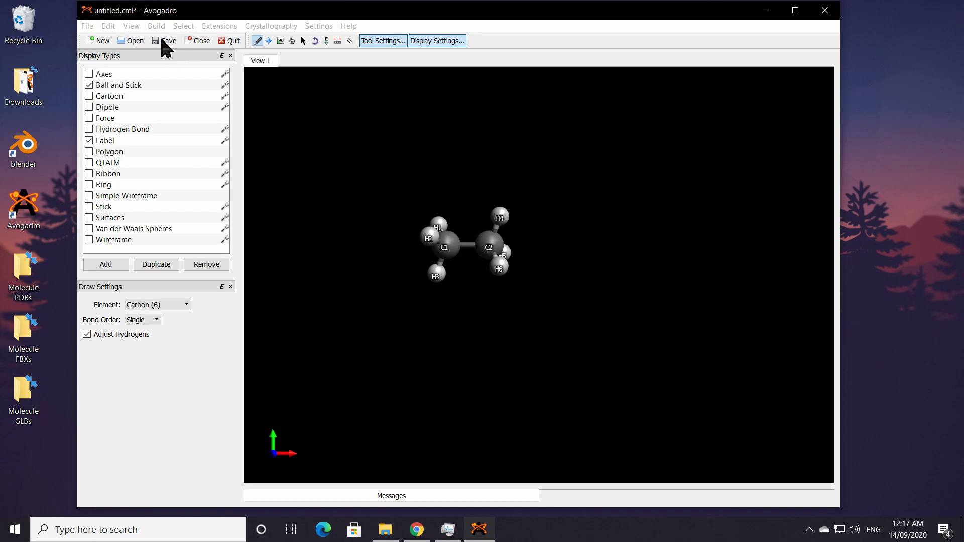
# Save the molecule to the Desktop as a PDB file named Ethane PDB and close Avogadro.
pyautogui.click(163, 41)
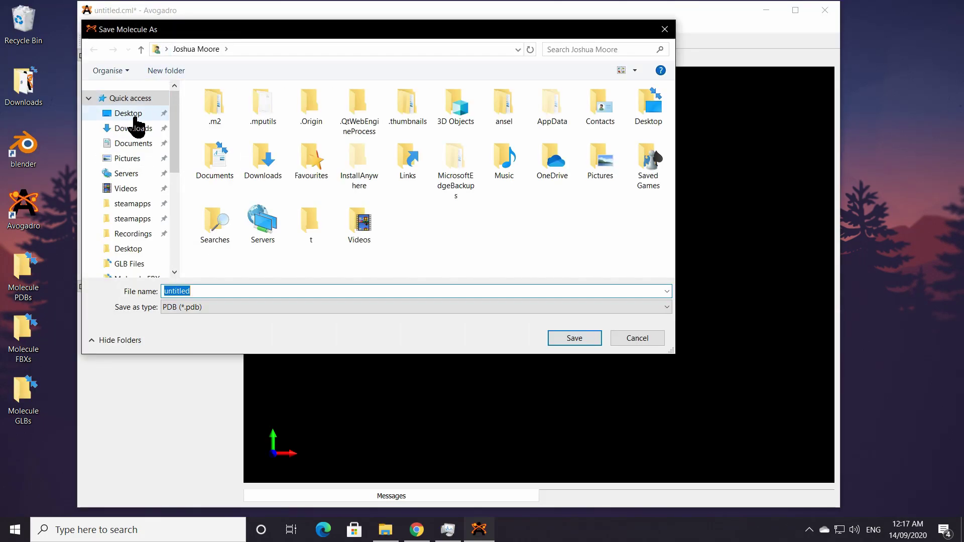
pyautogui.click(142, 119)
pyautogui.click(241, 291)
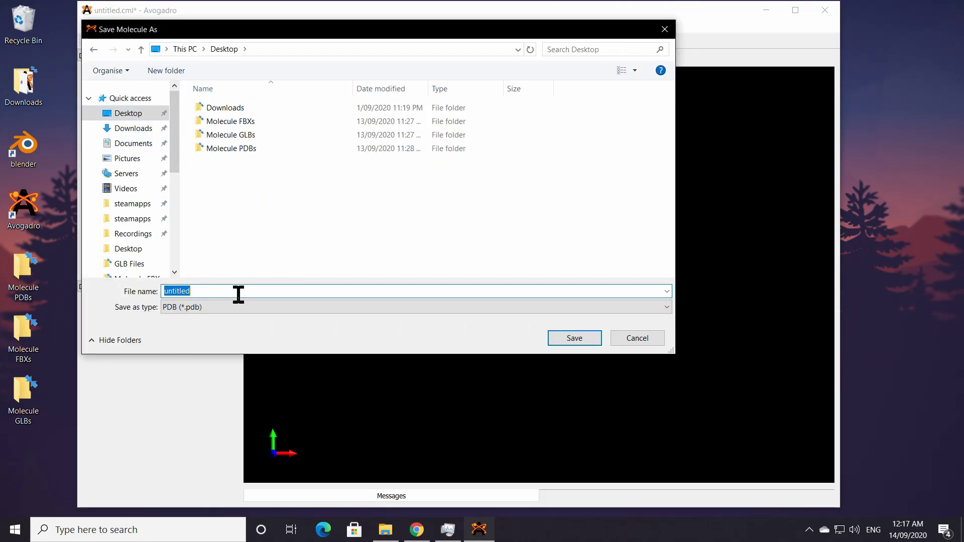
pyautogui.write('Ethane ')
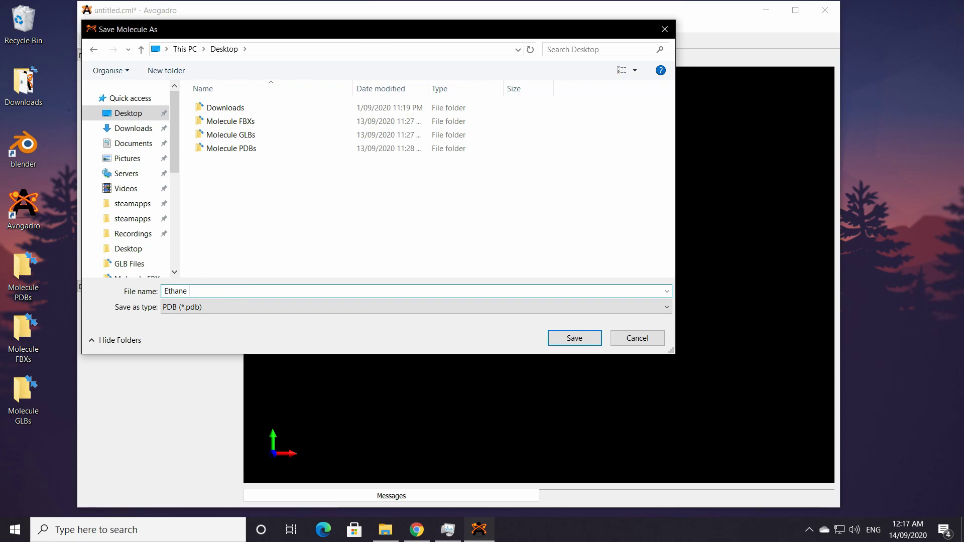
pyautogui.write('PDB')
pyautogui.click(562, 339)
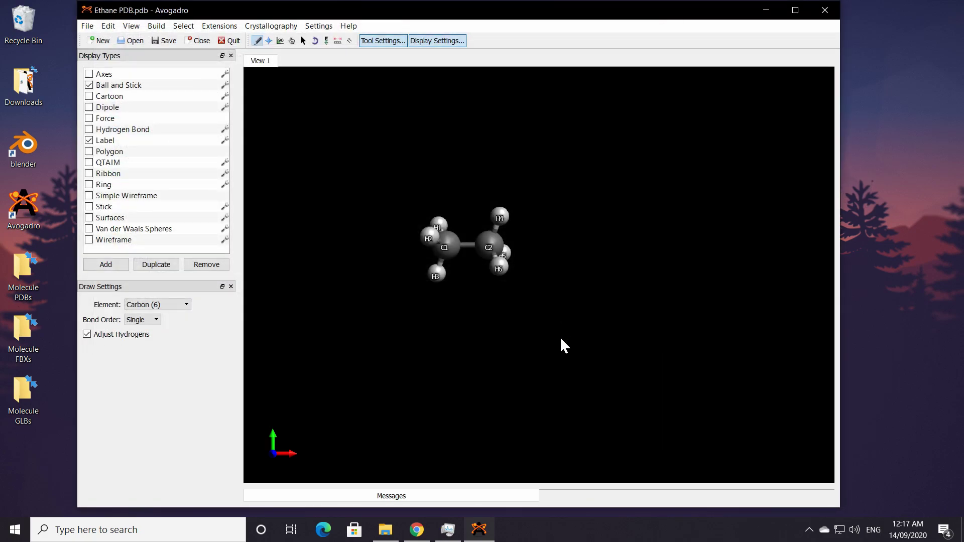
pyautogui.click(829, 15)
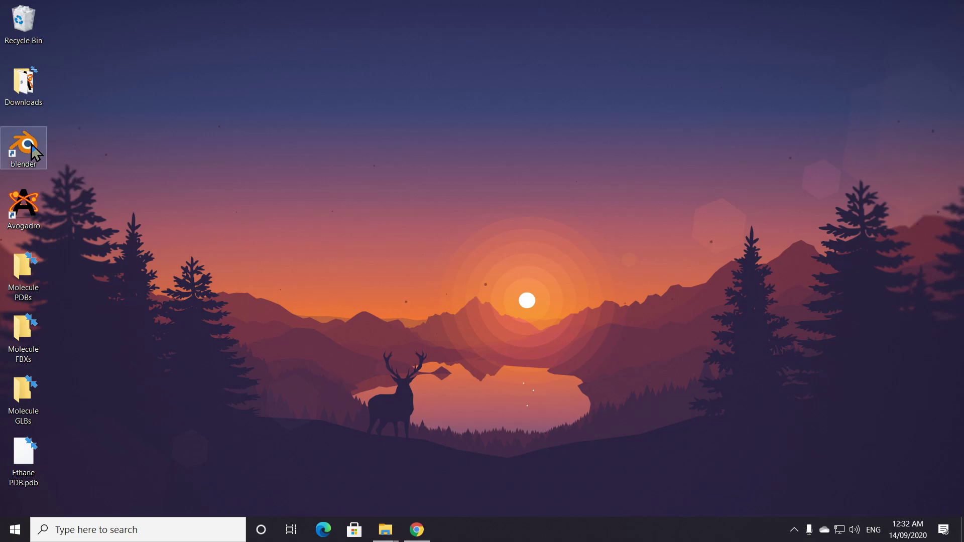
# Launch Blender from the desktop, dismiss its splash screen, and delete the default camera, cube and light.
pyautogui.doubleClick(31, 145)
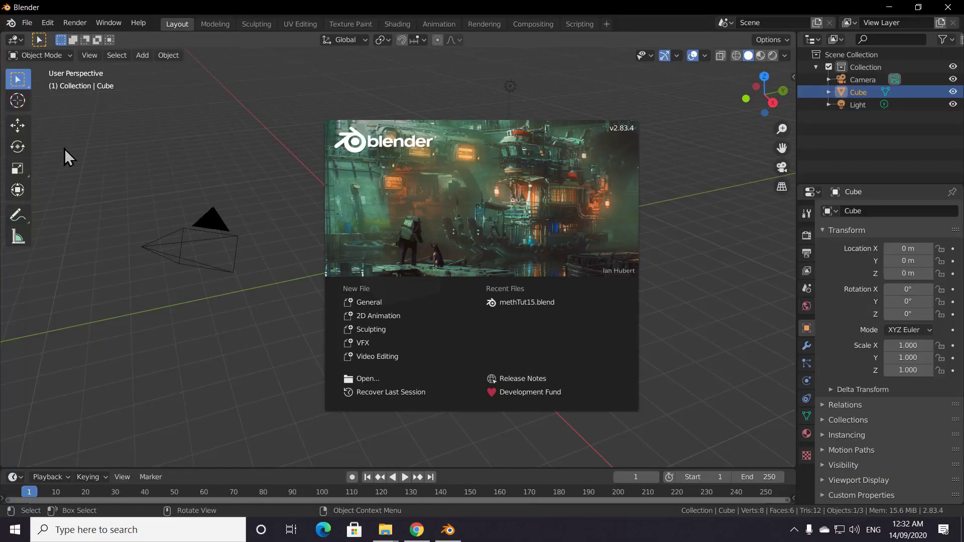
pyautogui.click(261, 167)
pyautogui.click(261, 167)
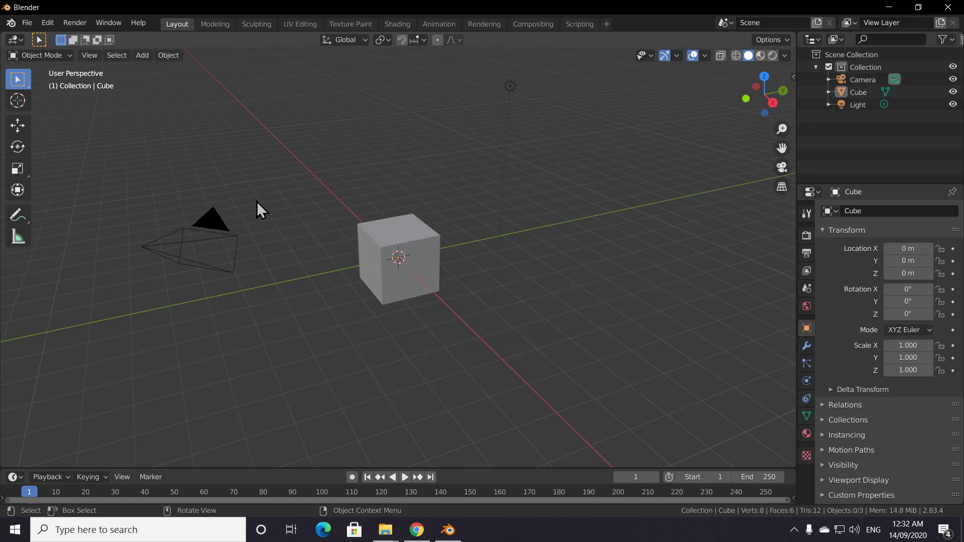
pyautogui.press('a')
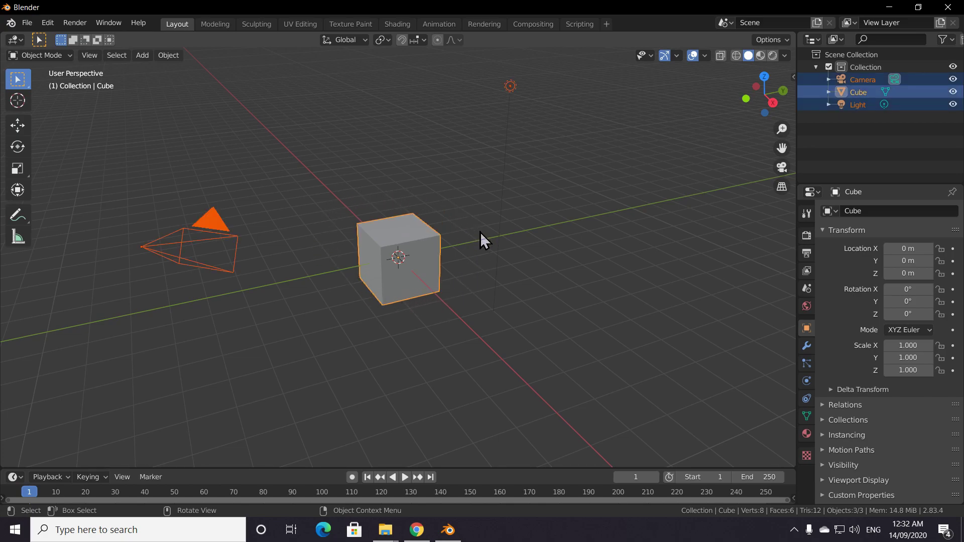
pyautogui.press('Delete')
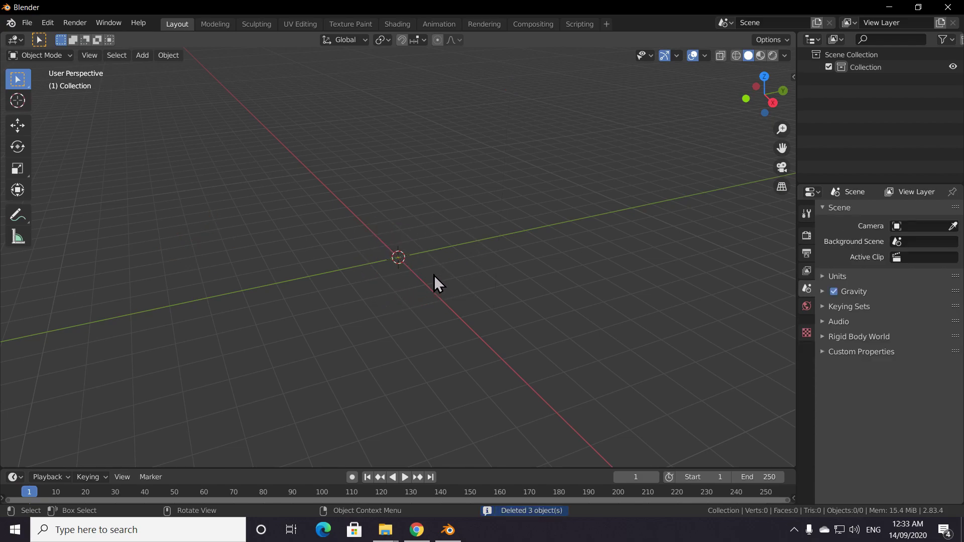
# Start a Protein Data Bank (.pdb) import and choose Ethane PDB.pdb from the Desktop folder.
pyautogui.click(28, 24)
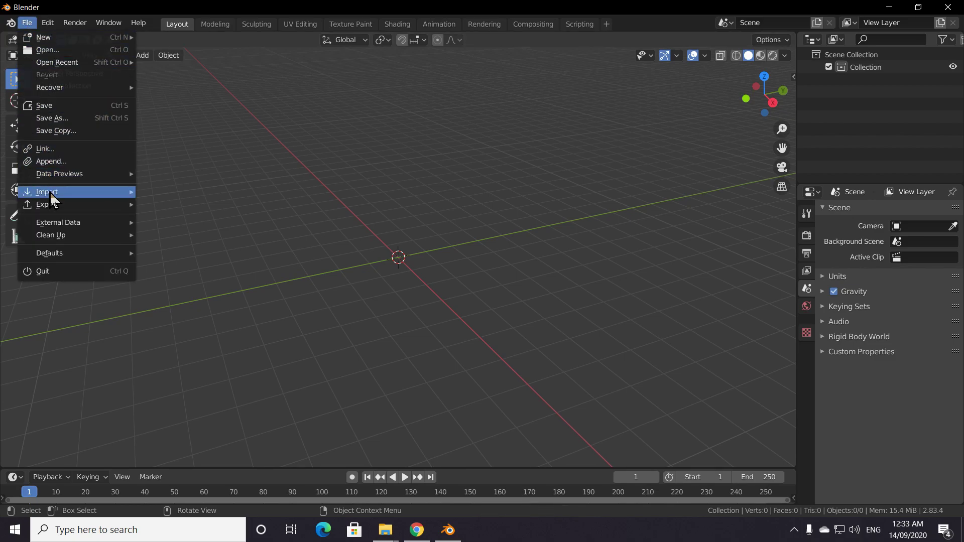
pyautogui.moveTo(50, 194)
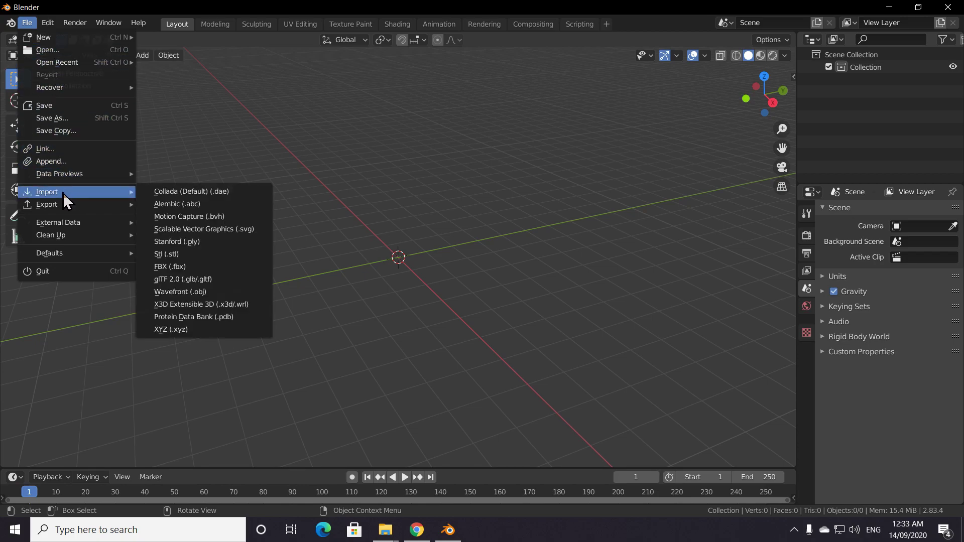
pyautogui.click(224, 318)
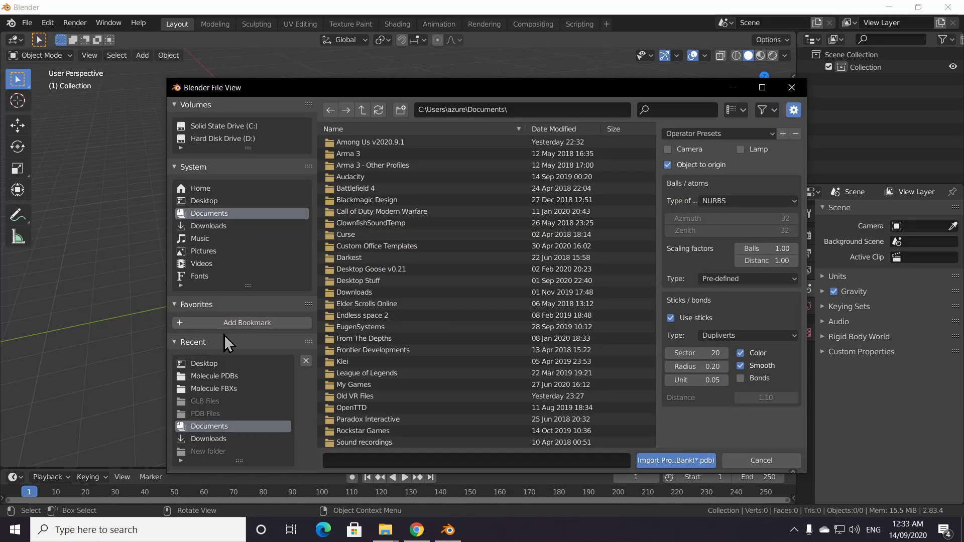
pyautogui.click(207, 364)
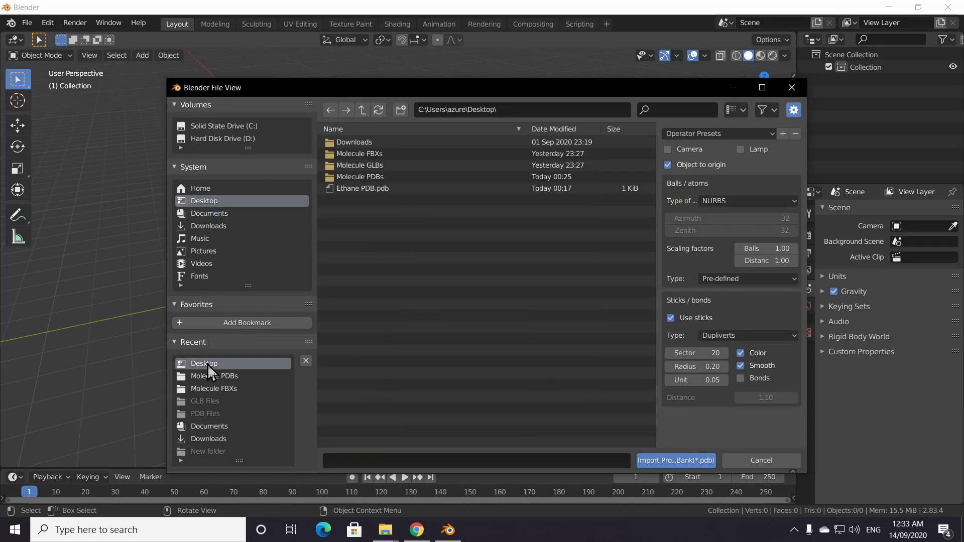
pyautogui.click(367, 189)
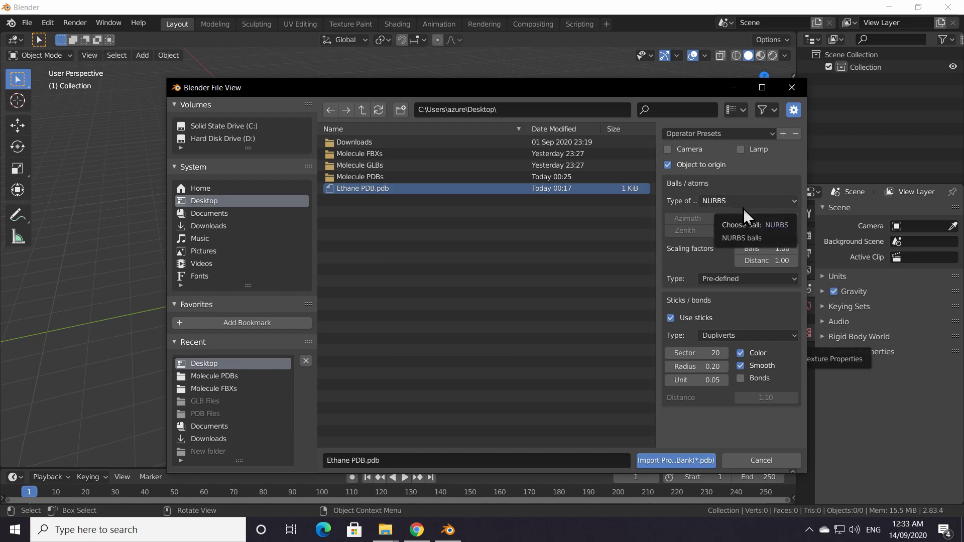
# Import the ethane file with a distance scaling factor of 1.5, Normal type sticks and the Bonds option enabled.
pyautogui.click(780, 261)
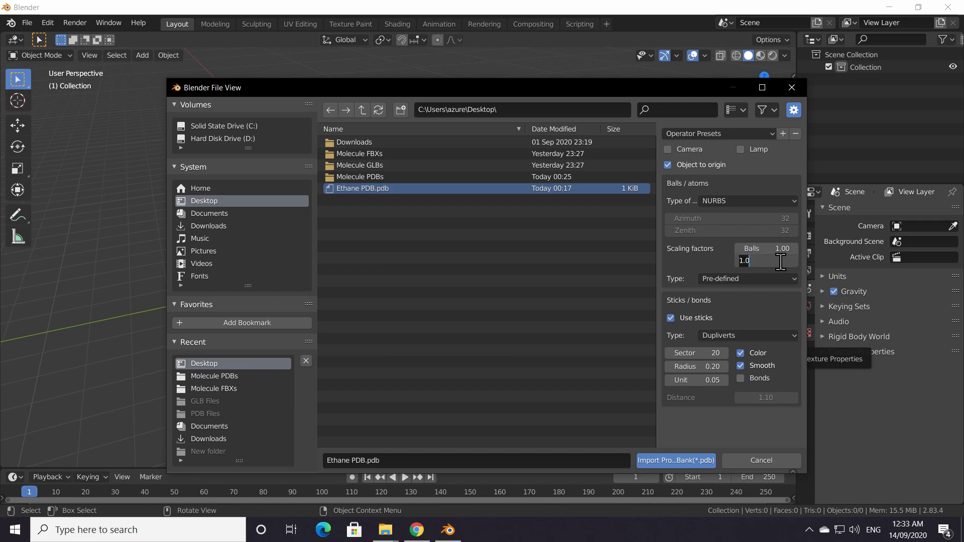
pyautogui.write('1.5')
pyautogui.press('Return')
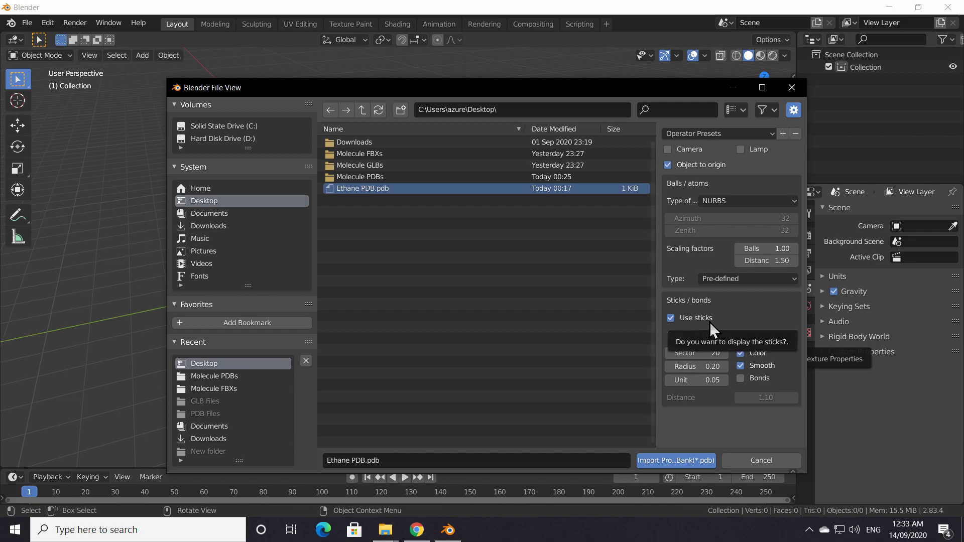
pyautogui.click(741, 378)
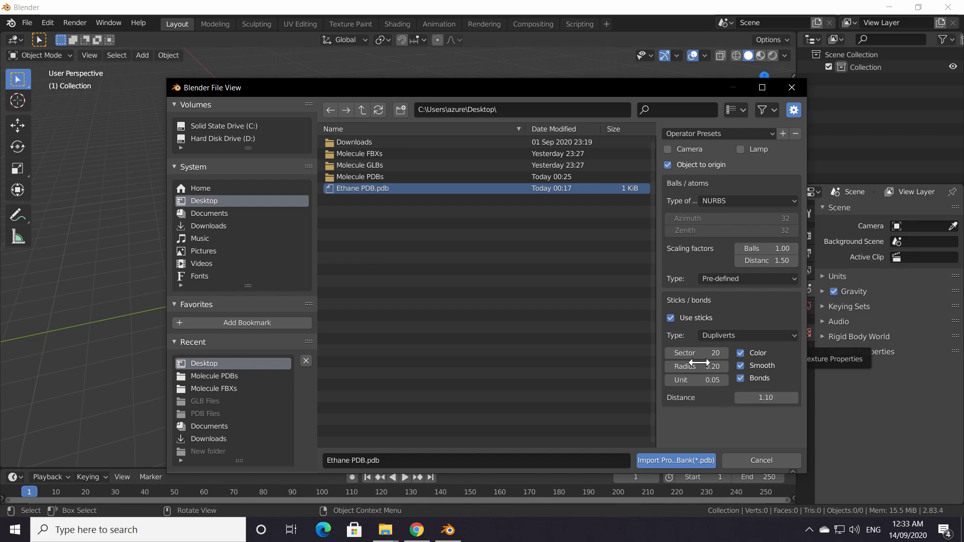
pyautogui.click(737, 333)
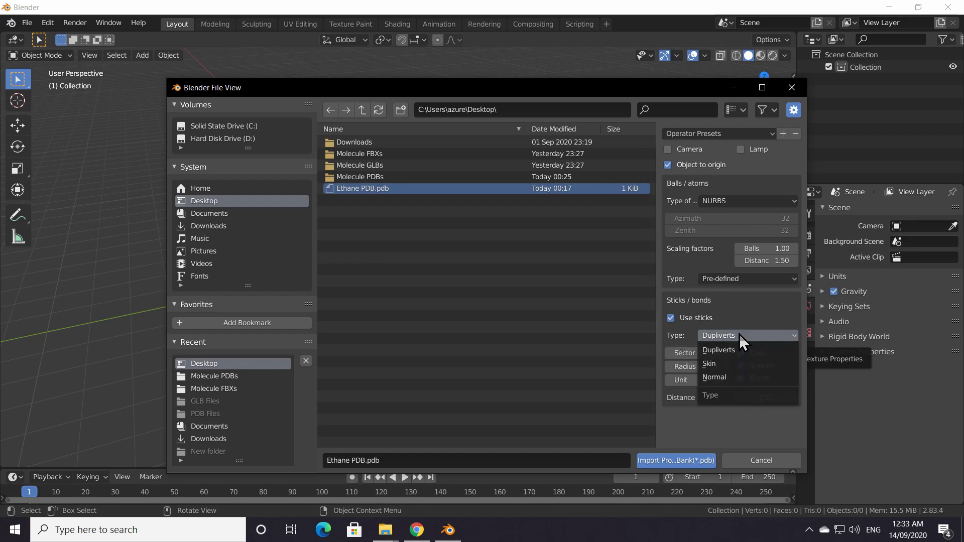
pyautogui.click(715, 378)
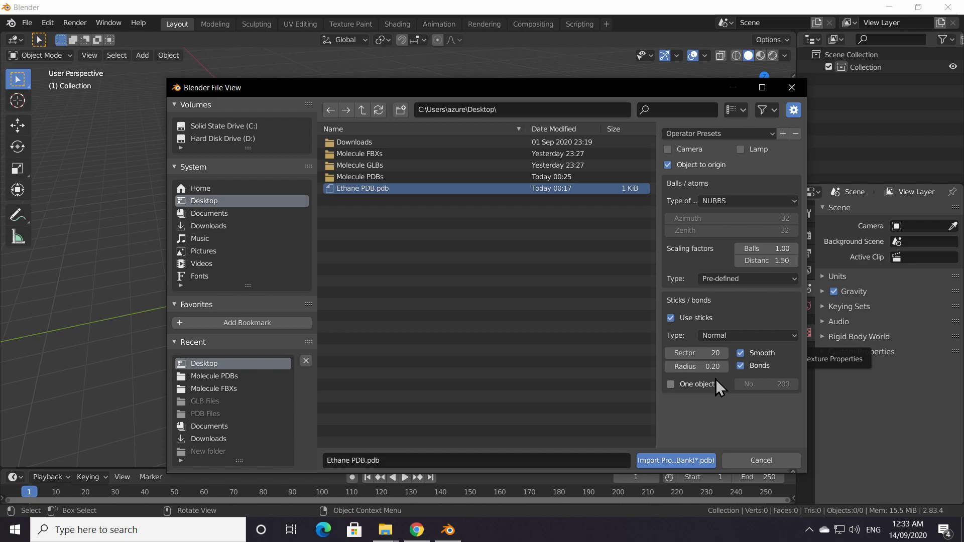
pyautogui.click(679, 461)
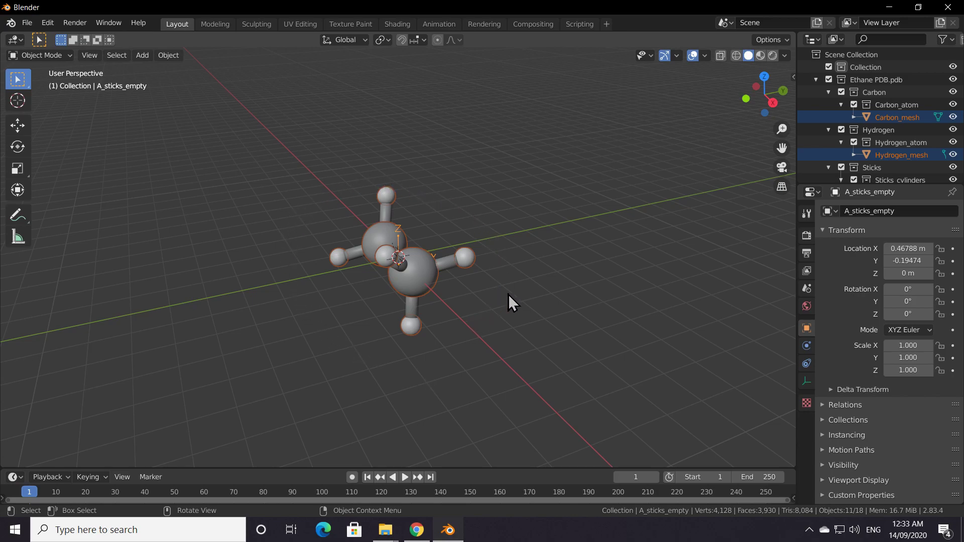
# Select only the carbon mesh, assign it the existing Carbon material and darken that material's base color to dark grey.
pyautogui.moveTo(536, 270); pyautogui.dragTo(355, 281, button='middle')
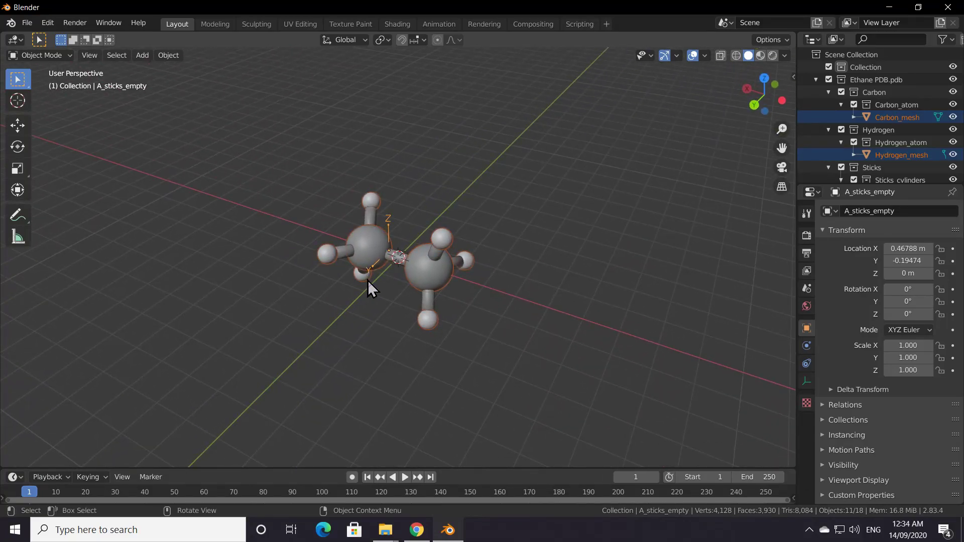
pyautogui.scroll(2, 368, 280)
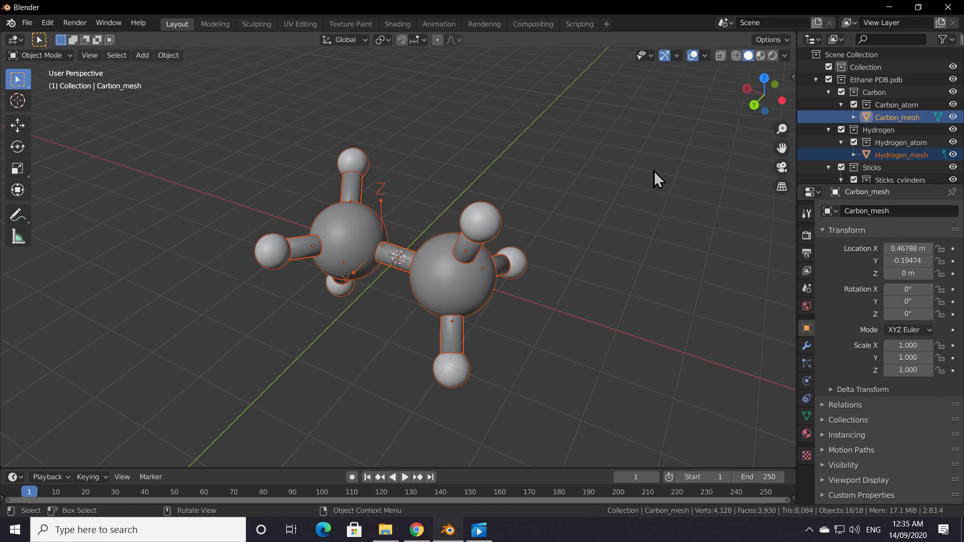
pyautogui.click(668, 199)
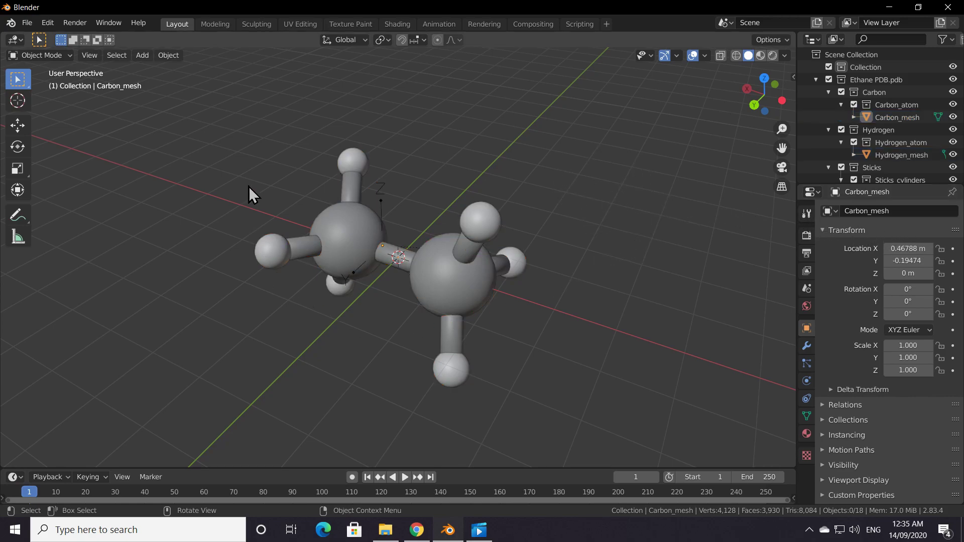
pyautogui.click(446, 291)
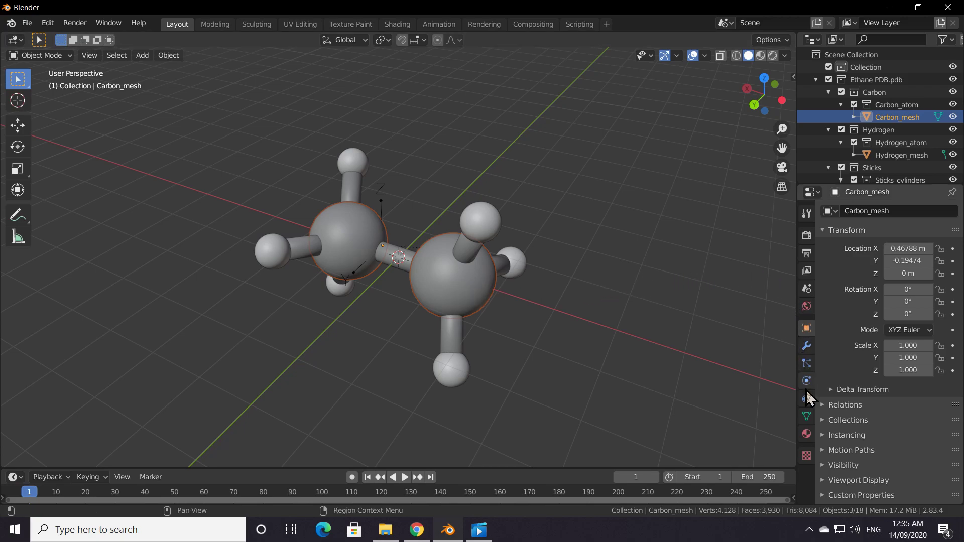
pyautogui.click(807, 435)
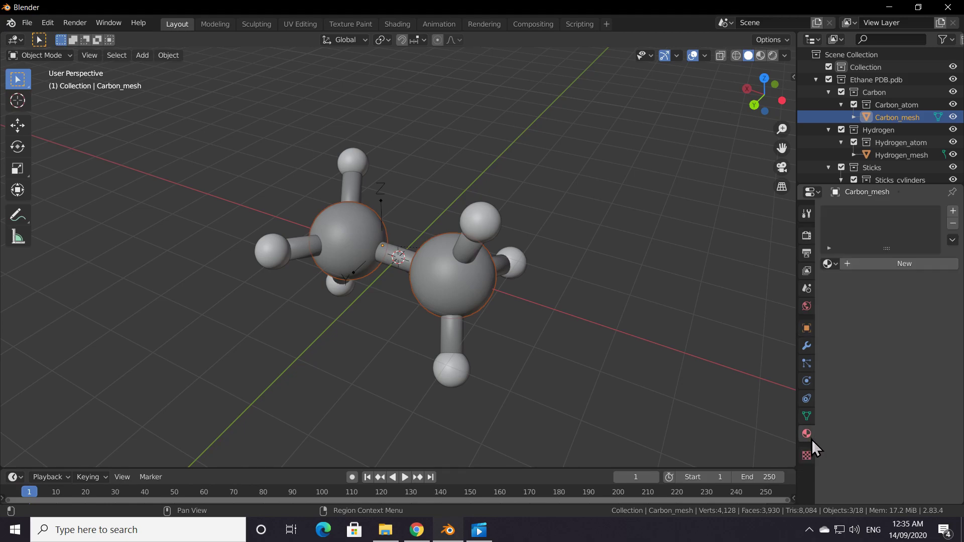
pyautogui.click(836, 264)
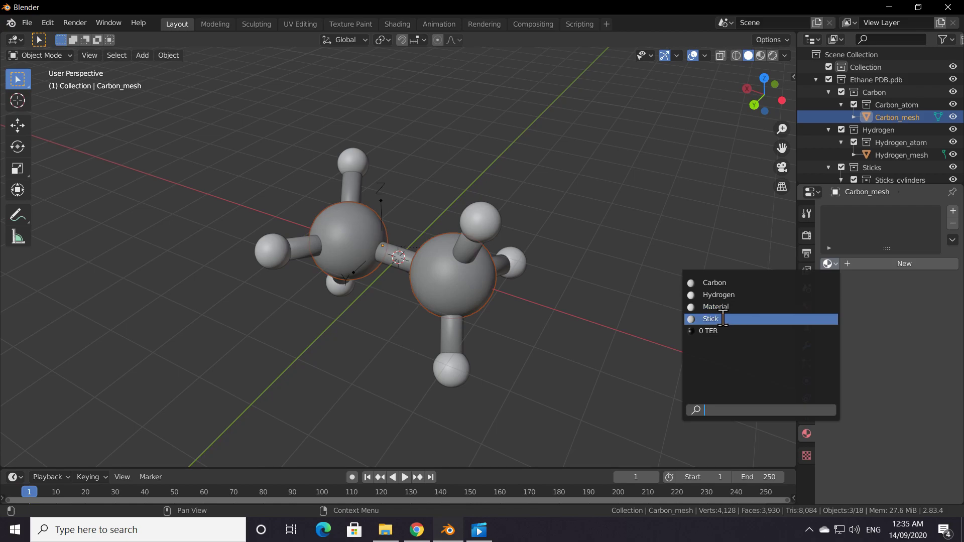
pyautogui.click(734, 283)
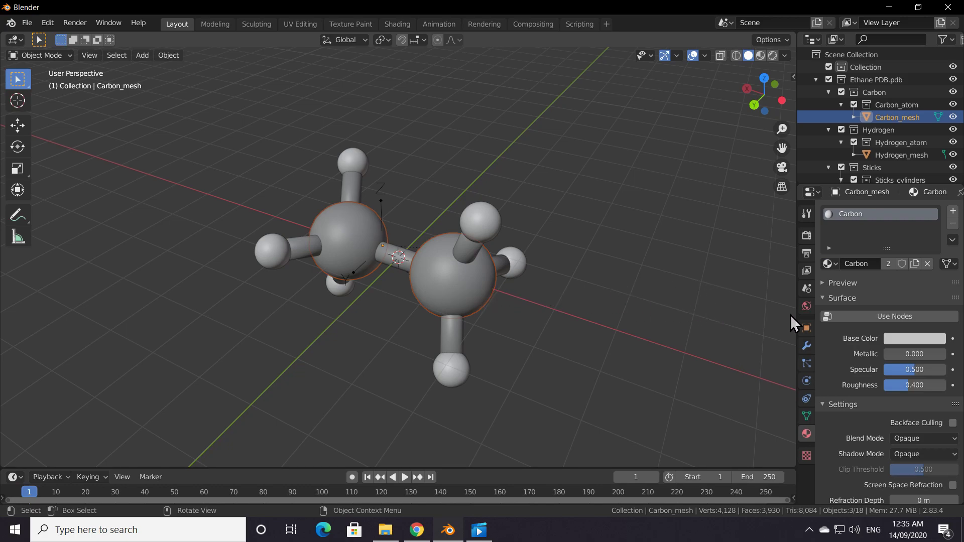
pyautogui.click(917, 341)
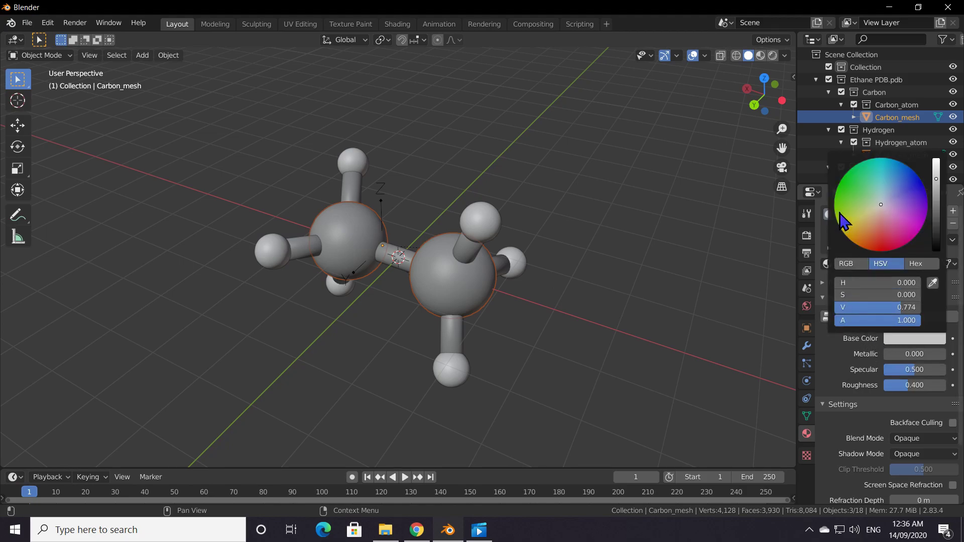
pyautogui.moveTo(937, 216)
pyautogui.mouseDown()
pyautogui.moveTo(937, 206)
pyautogui.moveTo(860, 206)
pyautogui.moveTo(898, 174)
pyautogui.moveTo(890, 215)
pyautogui.moveTo(882, 203)
pyautogui.moveTo(937, 210)
pyautogui.mouseUp()
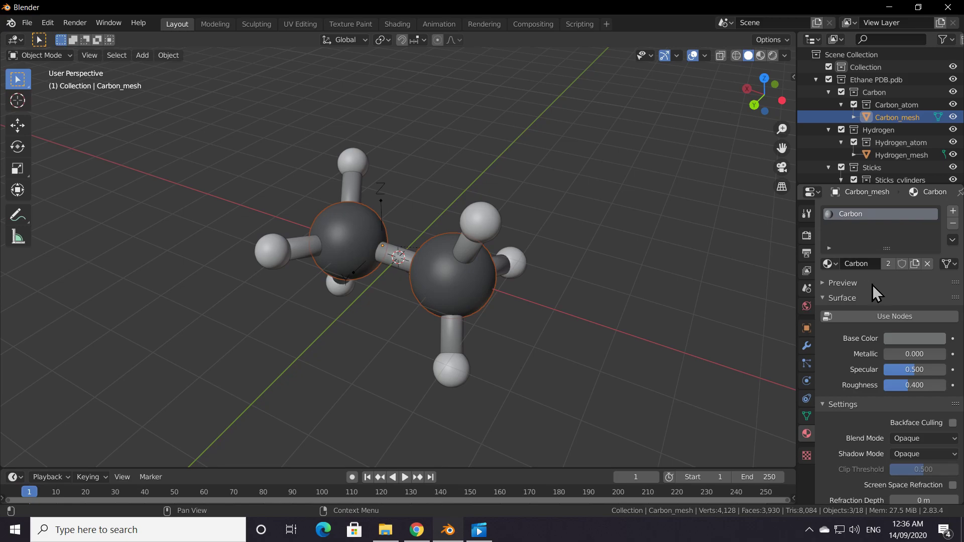
# Switch the carbon mesh's material slot to Hydrogen, try a red base color and set it back to near white.
pyautogui.click(835, 264)
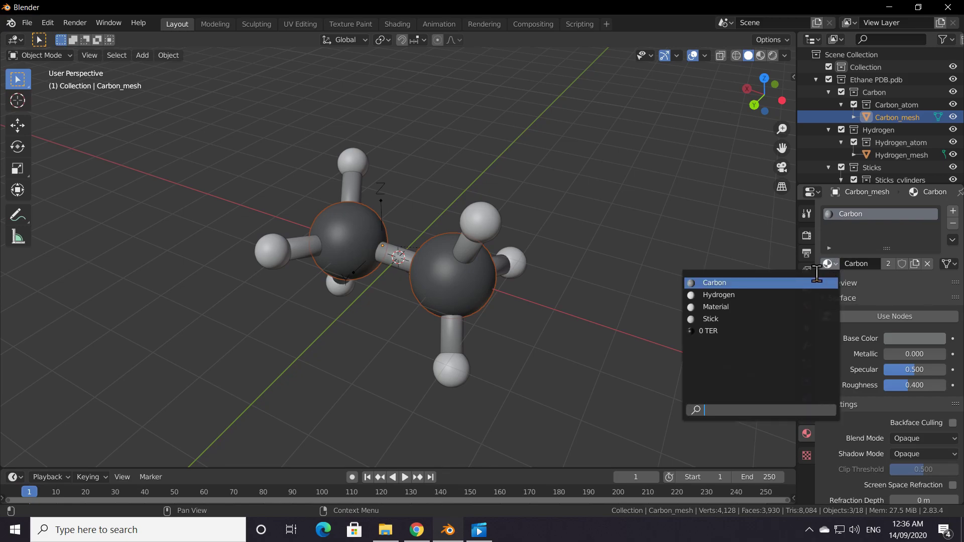
pyautogui.click(776, 296)
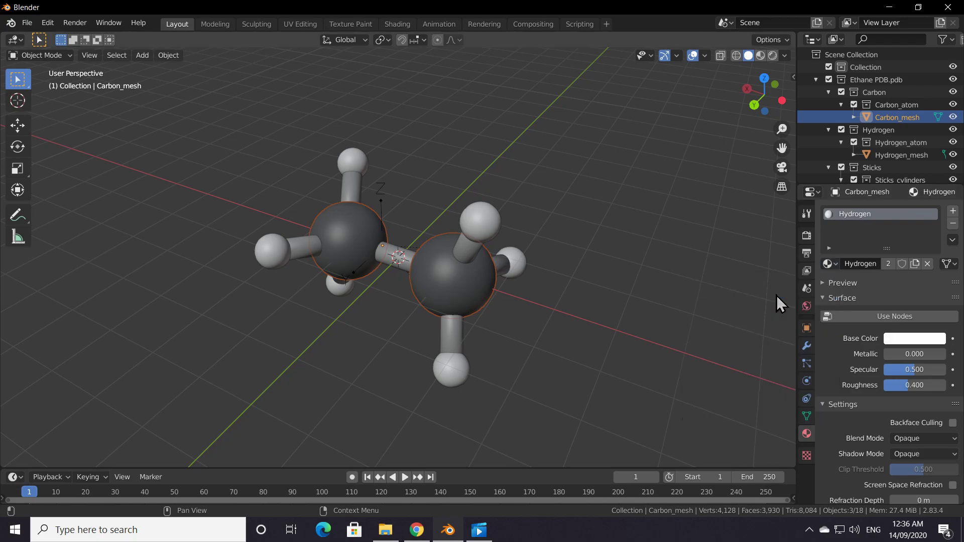
pyautogui.click(906, 338)
pyautogui.moveTo(888, 234); pyautogui.dragTo(877, 252)
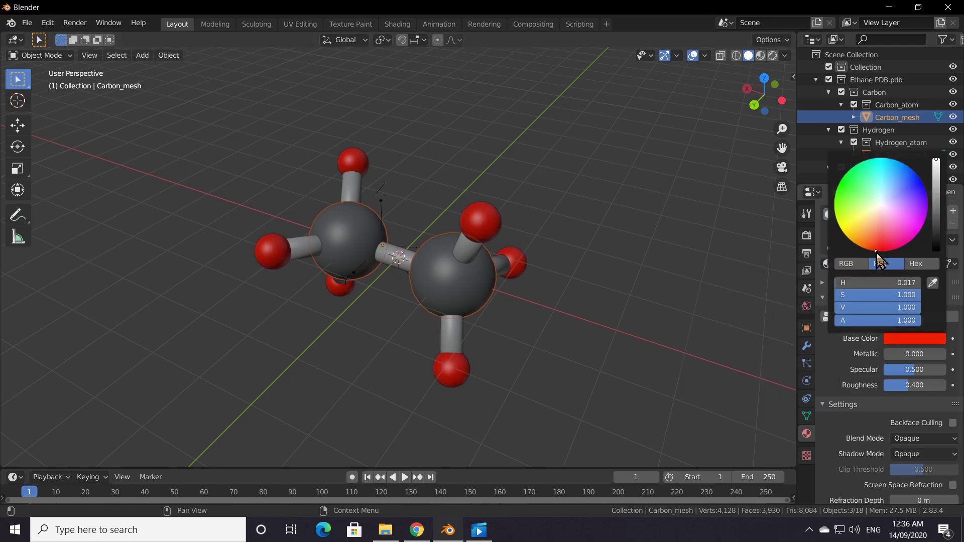
pyautogui.click(879, 200)
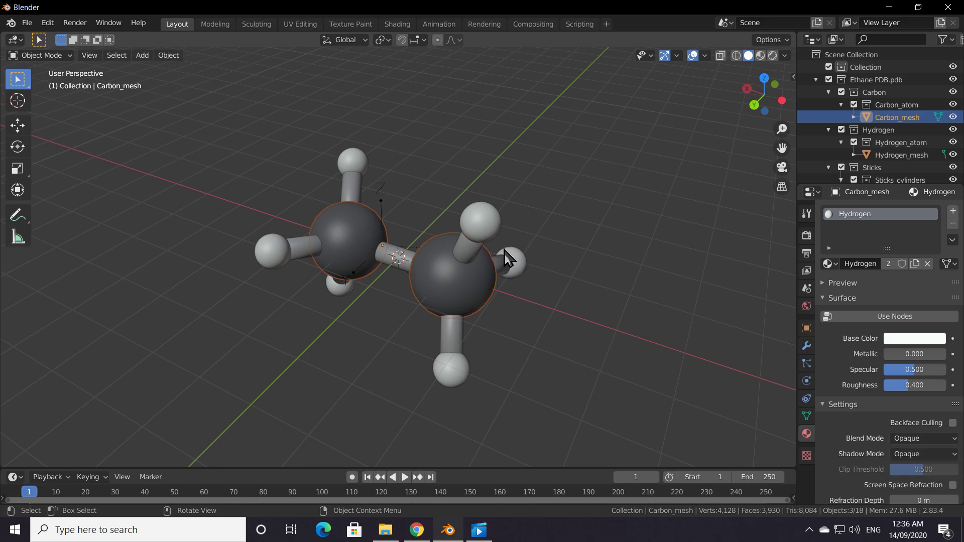
# Select every object of the molecule and apply Make Instances Real.
pyautogui.press('a')
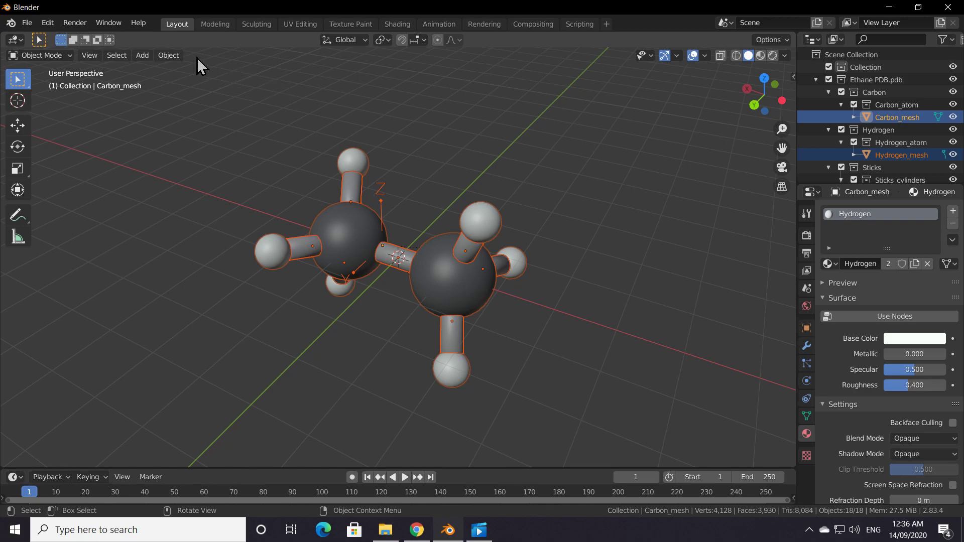
pyautogui.click(175, 56)
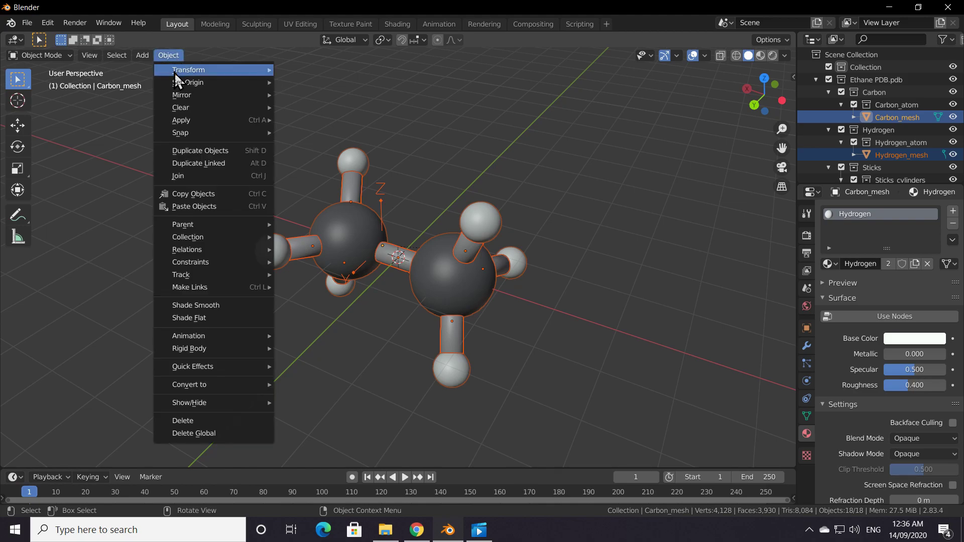
pyautogui.moveTo(182, 119)
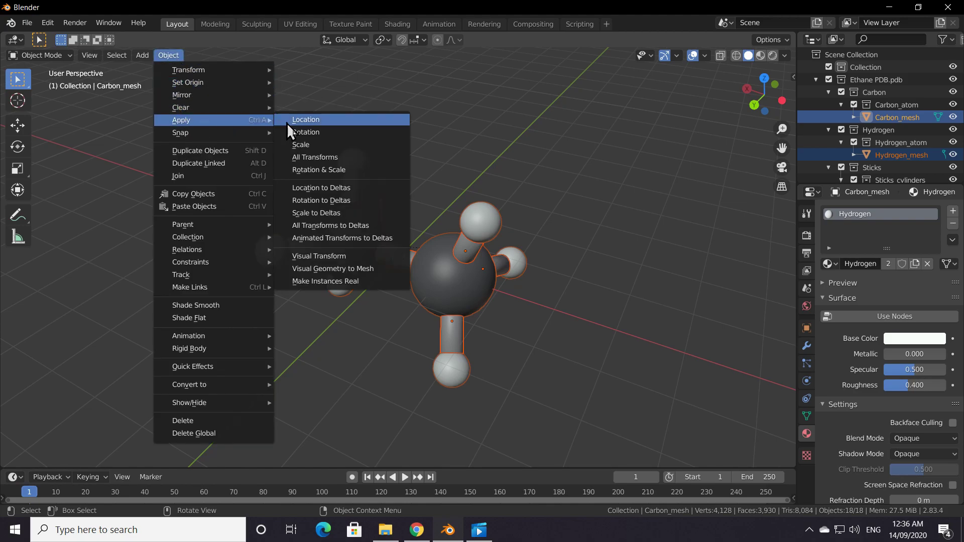
pyautogui.click(337, 280)
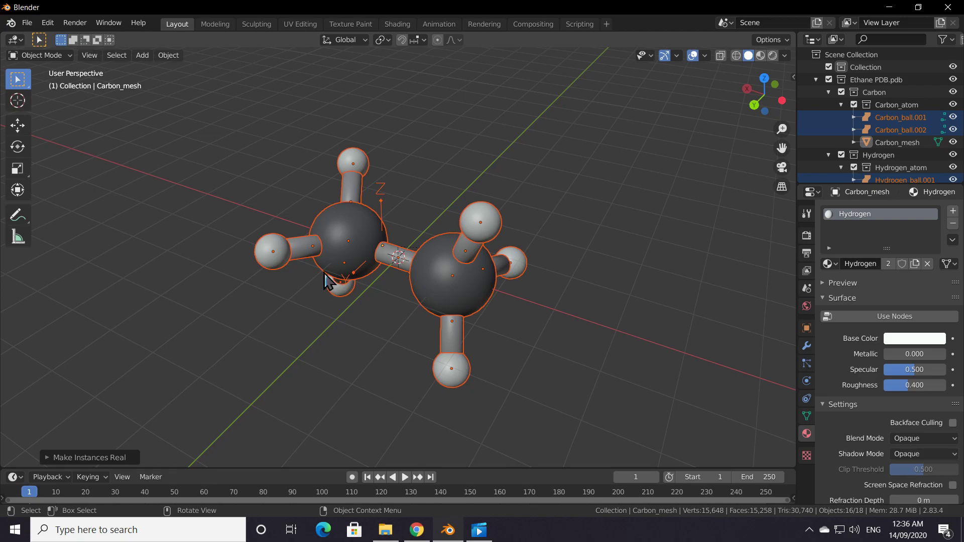
# Show all hidden objects in the scene.
pyautogui.click(168, 56)
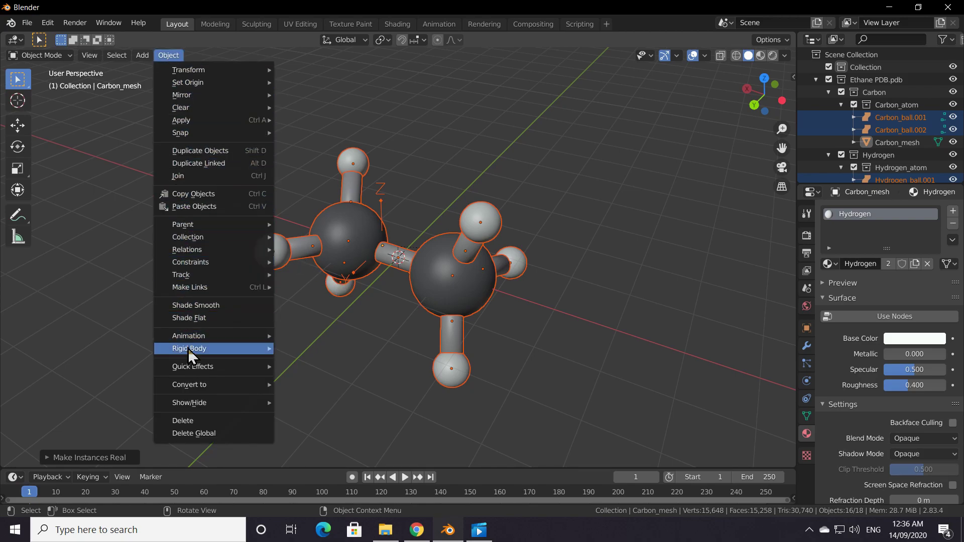
pyautogui.moveTo(201, 405)
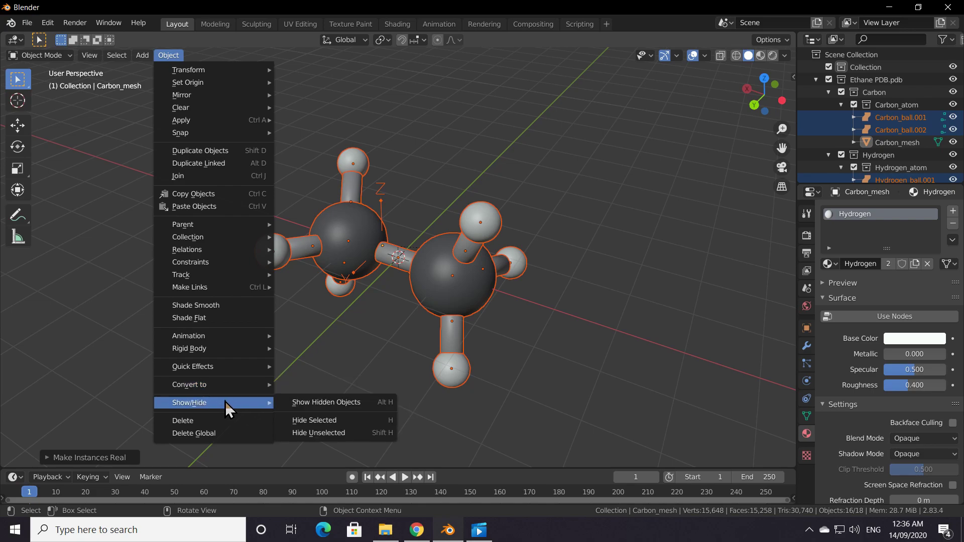
pyautogui.click(310, 402)
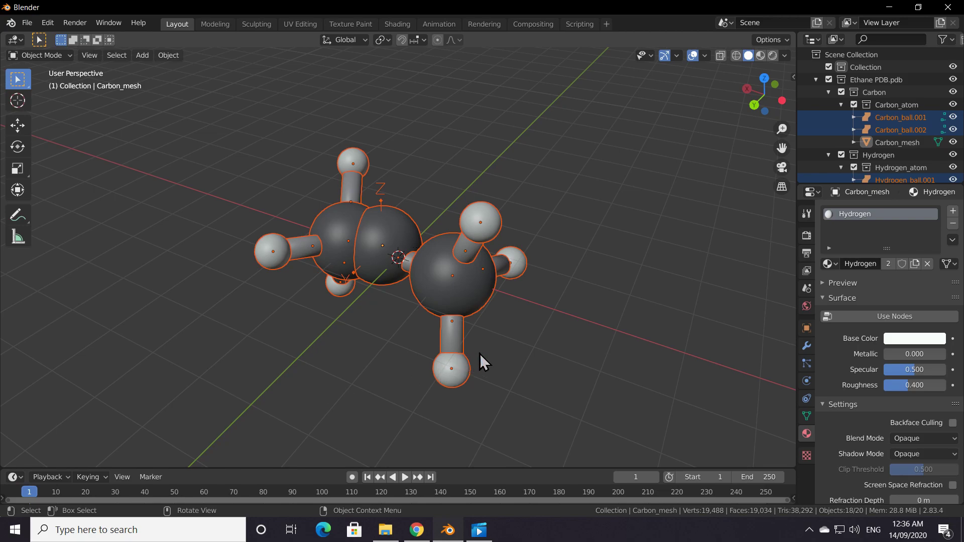
# Delete the extra carbon ball located between the molecule's two carbon atoms.
pyautogui.moveTo(584, 327); pyautogui.dragTo(427, 335, button='middle')
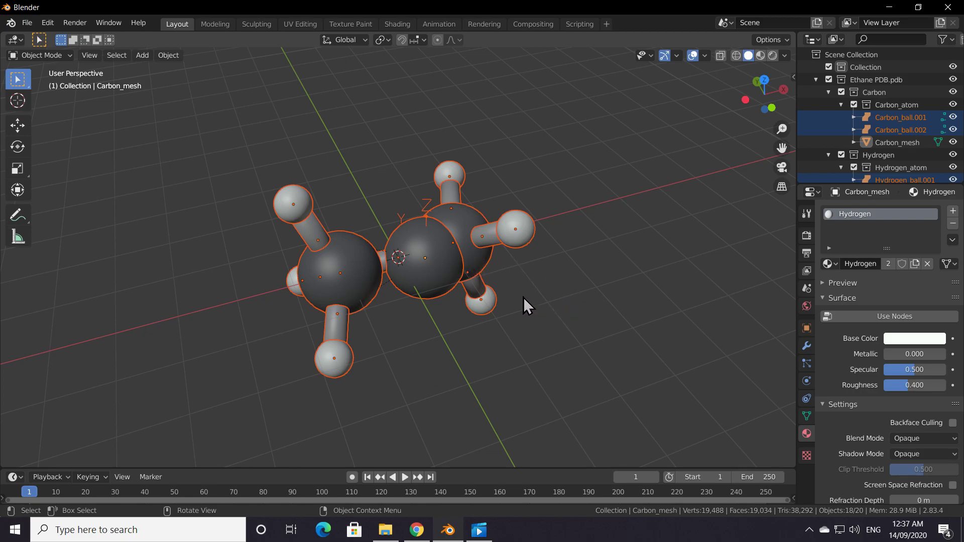
pyautogui.click(638, 297)
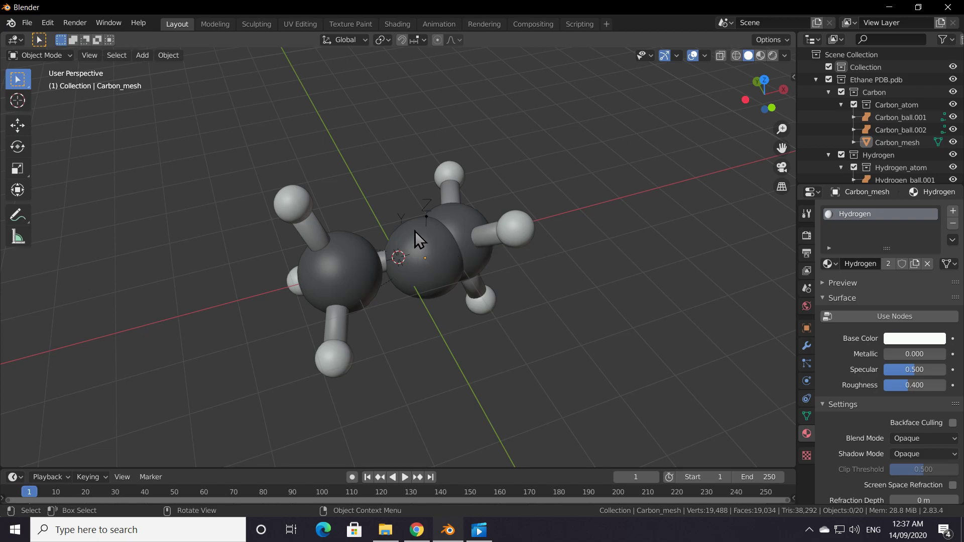
pyautogui.click(420, 245)
pyautogui.moveTo(420, 245); pyautogui.dragTo(491, 274, button='middle')
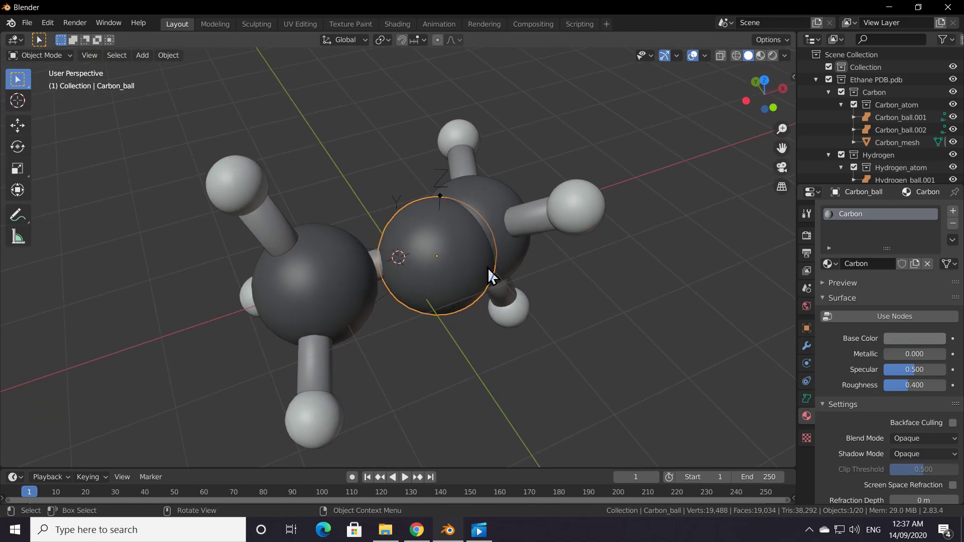
pyautogui.press('Delete')
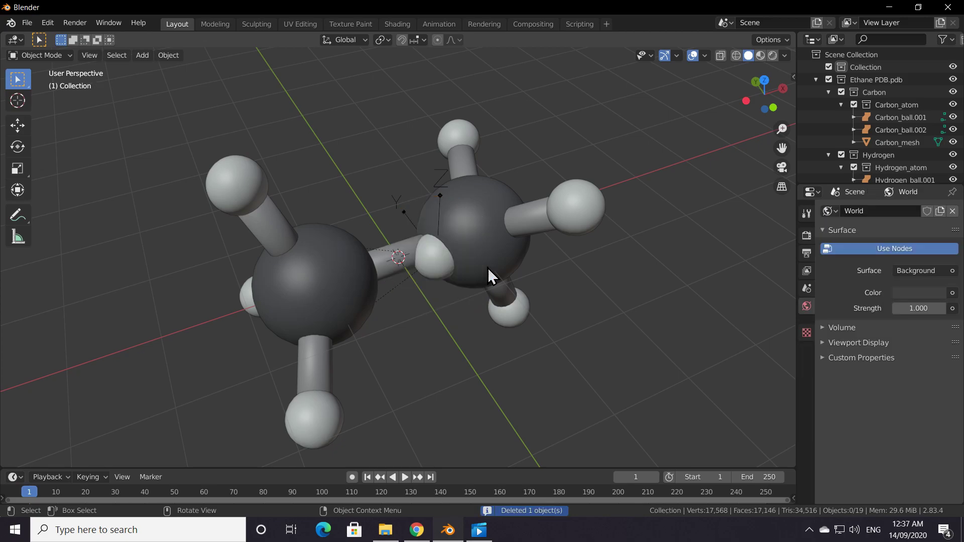
# Delete the extra hydrogen ball located near the middle of the molecule, between the two carbon atoms.
pyautogui.click(438, 261)
pyautogui.scroll(-3, 437, 261)
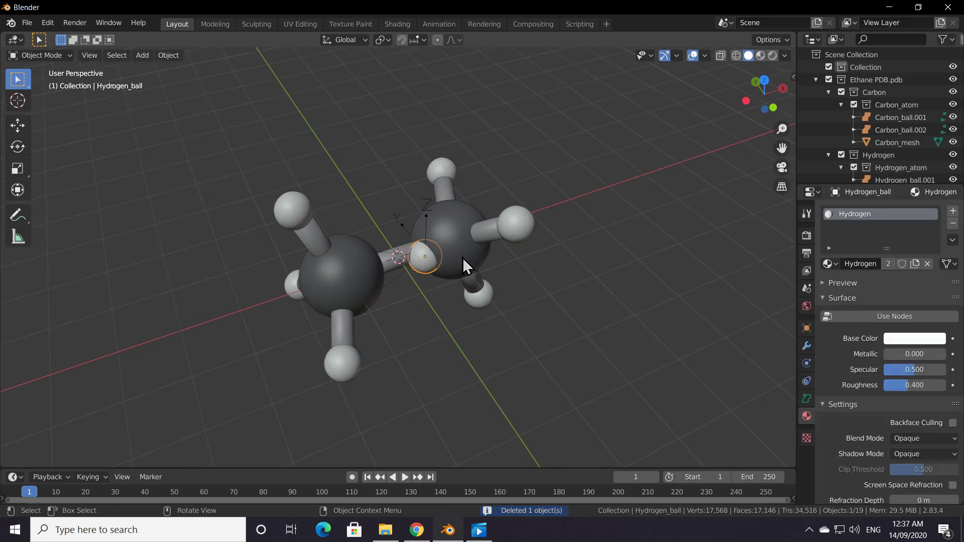
pyautogui.press('Delete')
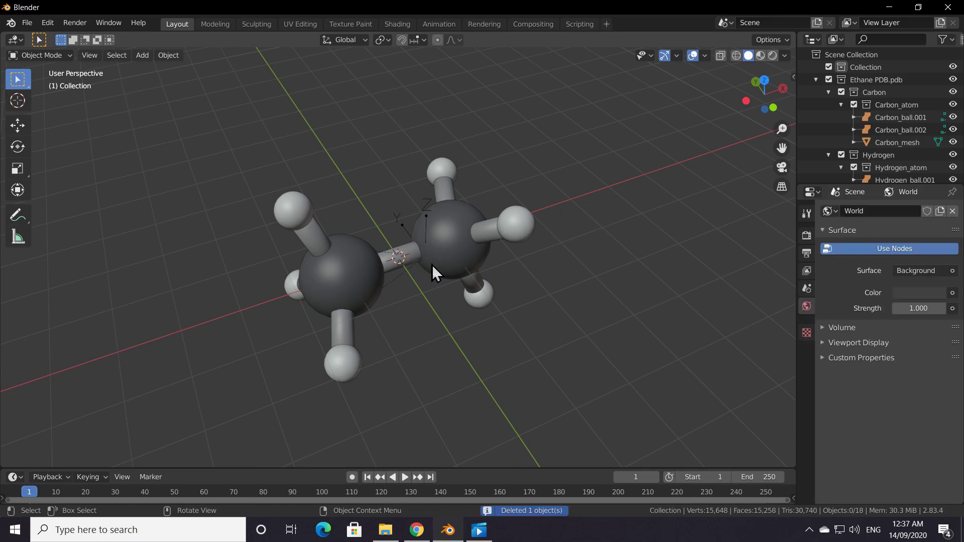
pyautogui.moveTo(478, 260); pyautogui.dragTo(416, 237, button='middle')
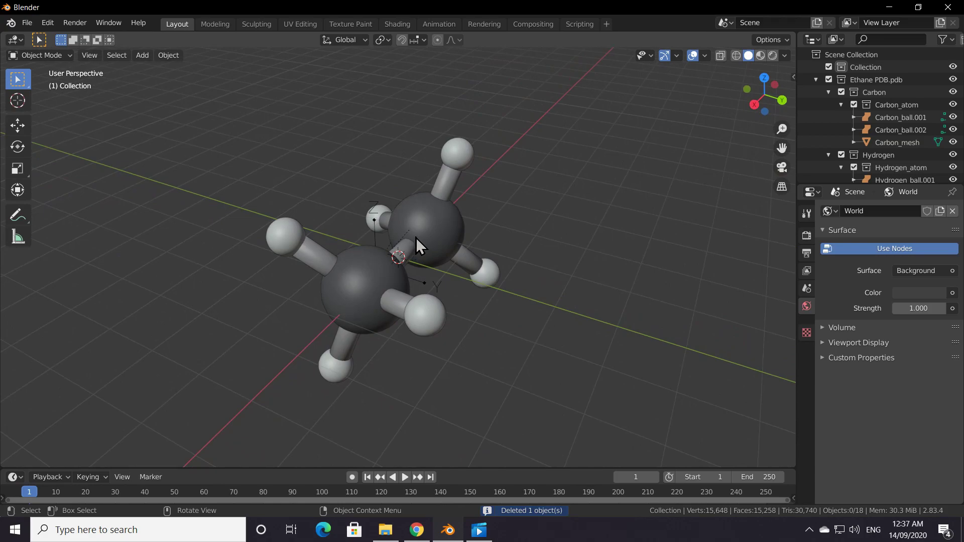
# Export the molecule to the Desktop as an FBX file named Ethane FBX, and close Blender without saving the project.
pyautogui.click(28, 26)
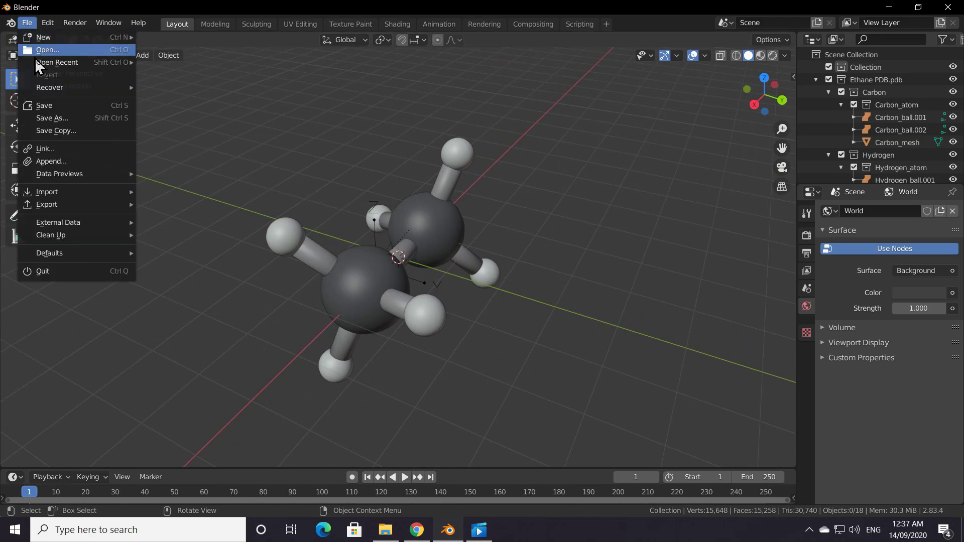
pyautogui.moveTo(62, 203)
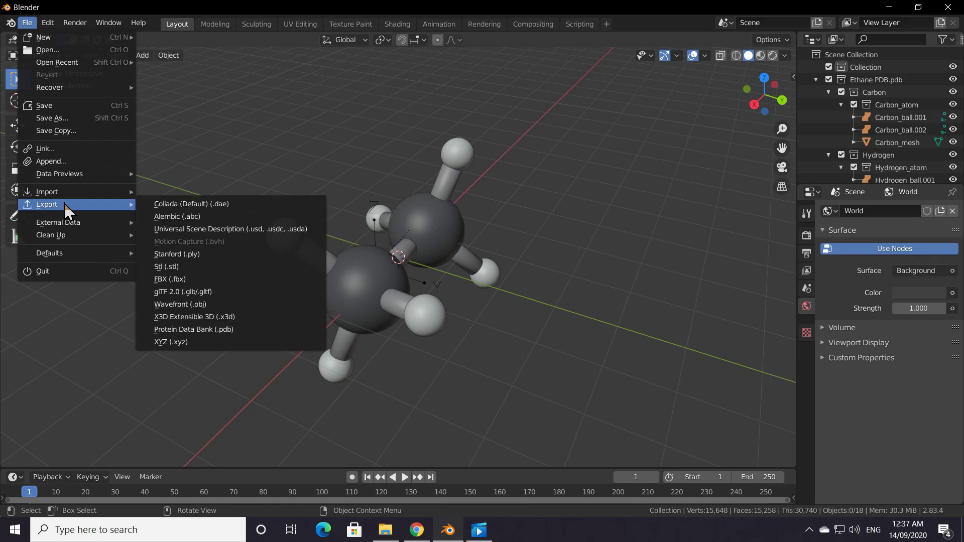
pyautogui.click(191, 279)
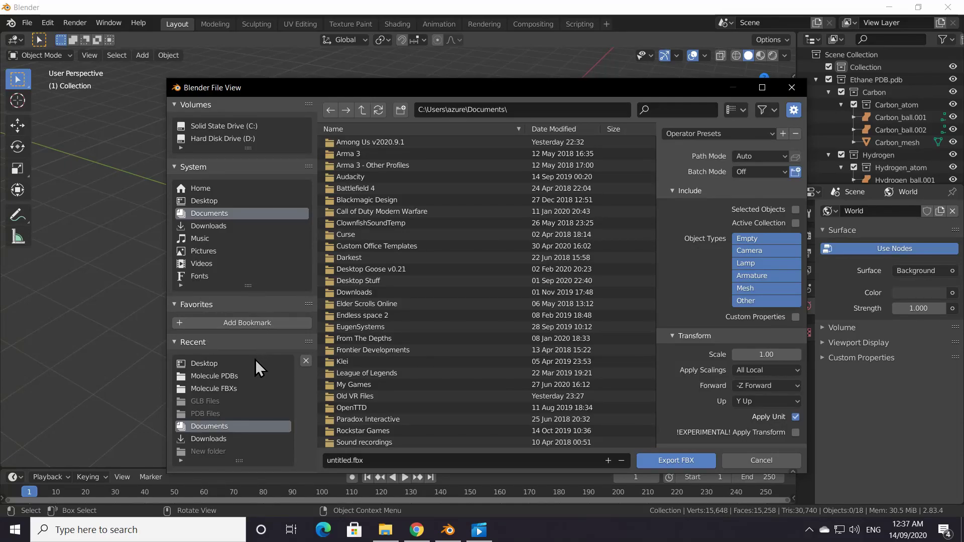
pyautogui.click(206, 364)
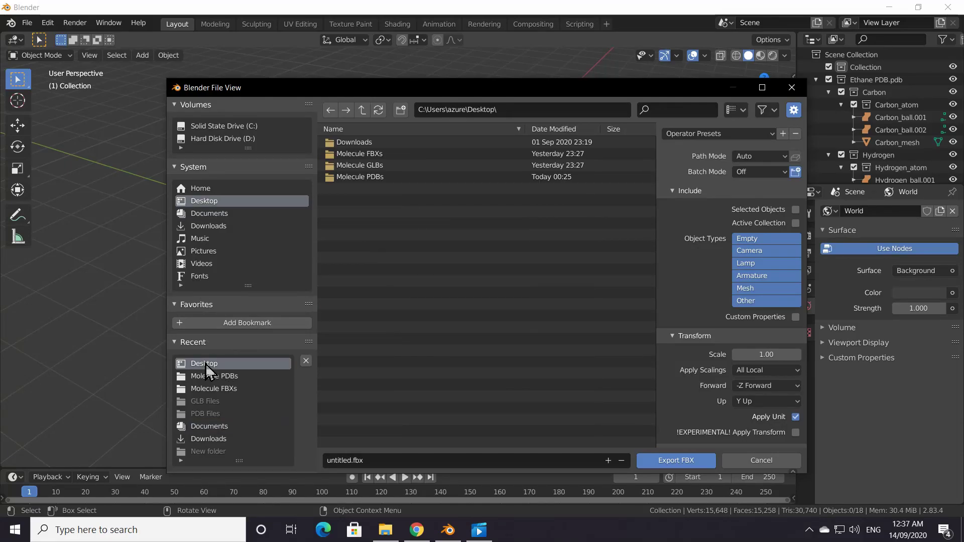
pyautogui.click(372, 461)
pyautogui.write('Ethane FBX')
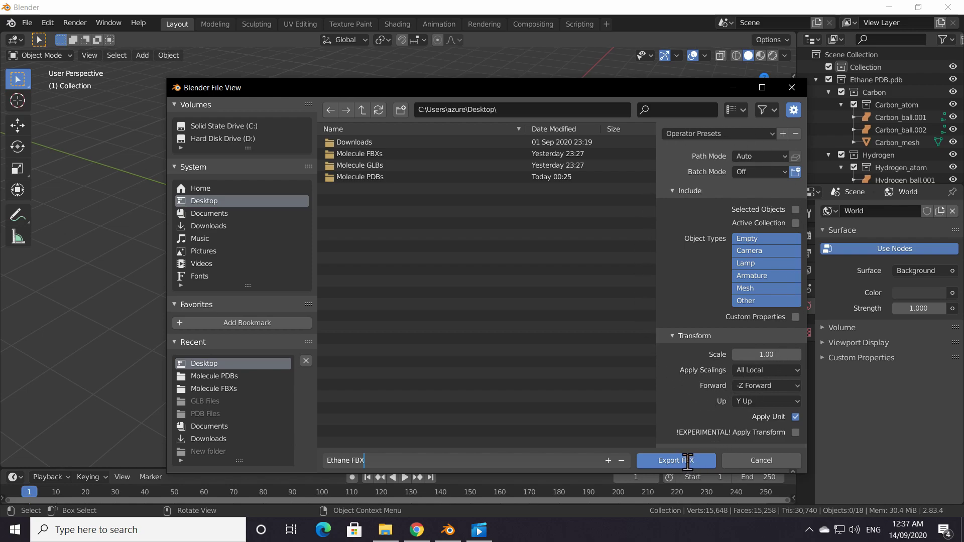
pyautogui.click(703, 462)
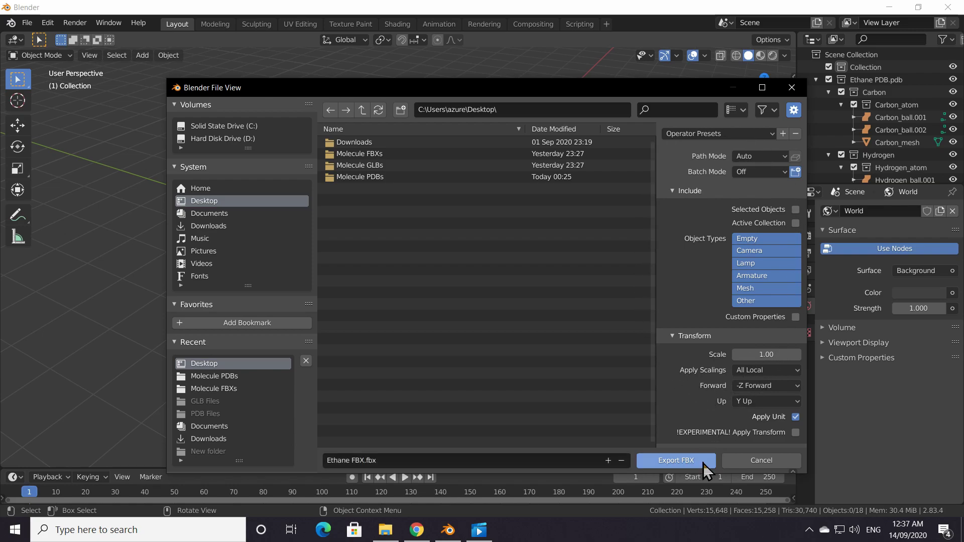
pyautogui.click(694, 461)
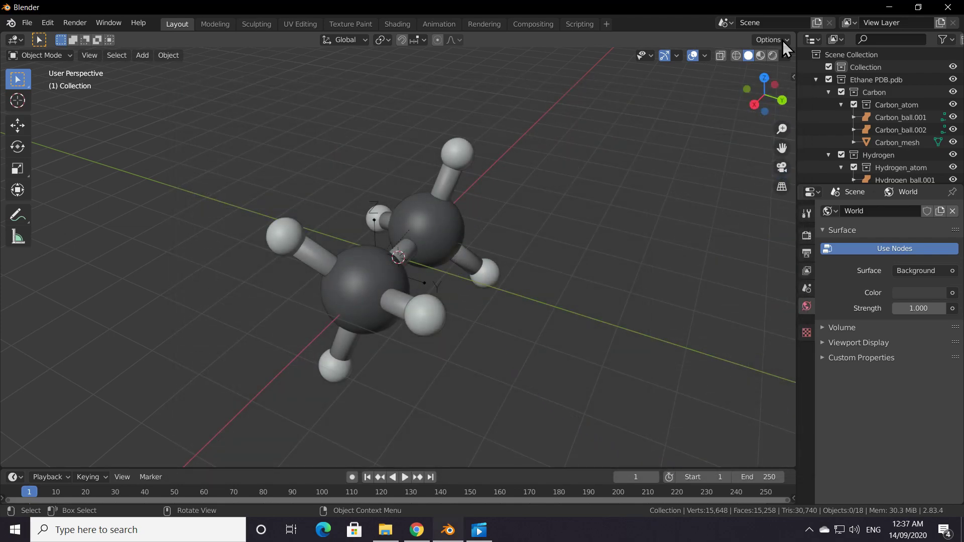
pyautogui.click(949, 7)
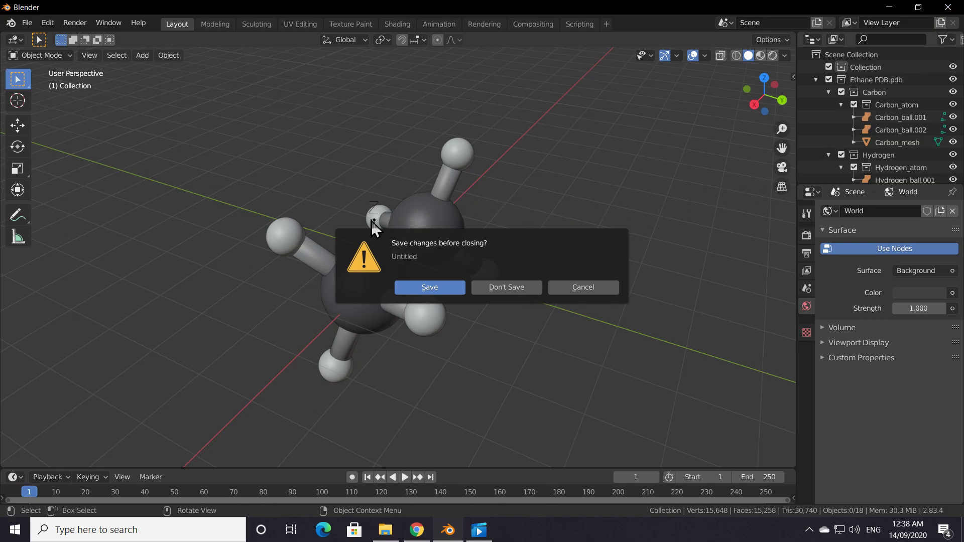
pyautogui.click(517, 290)
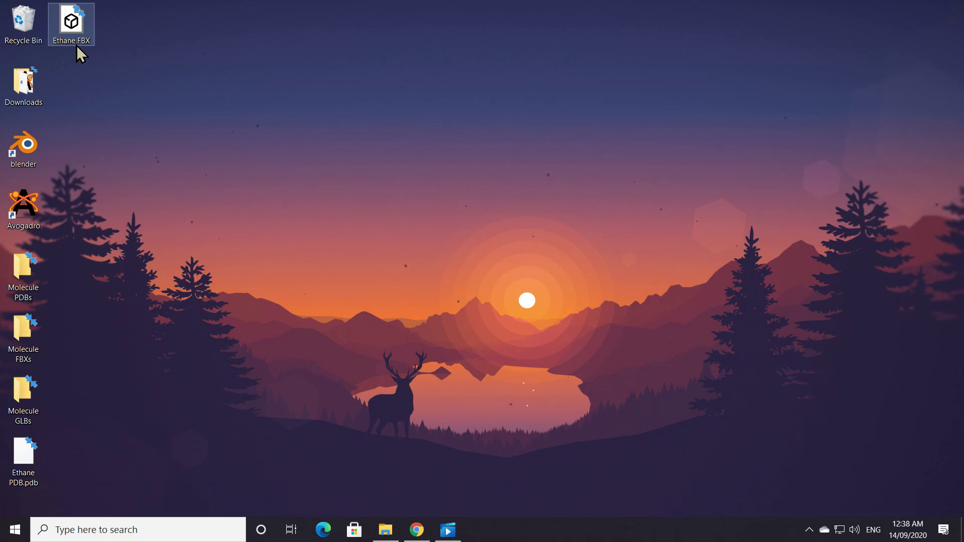
# Switch to the AnyConv converter page in Chrome and add the Ethane FBX file from the desktop.
pyautogui.click(417, 530)
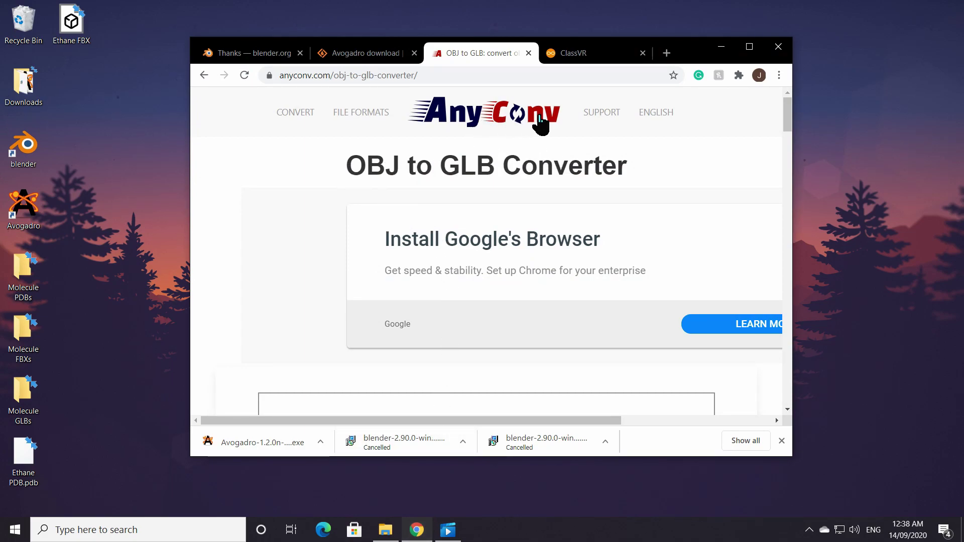
pyautogui.scroll(-2, 560, 153)
pyautogui.scroll(-2, 559, 153)
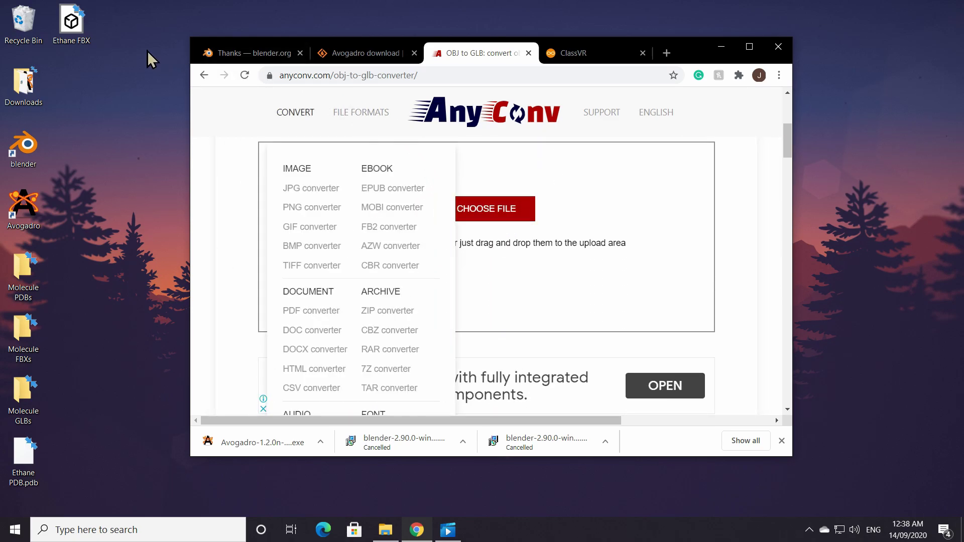
pyautogui.moveTo(78, 24); pyautogui.dragTo(502, 224)
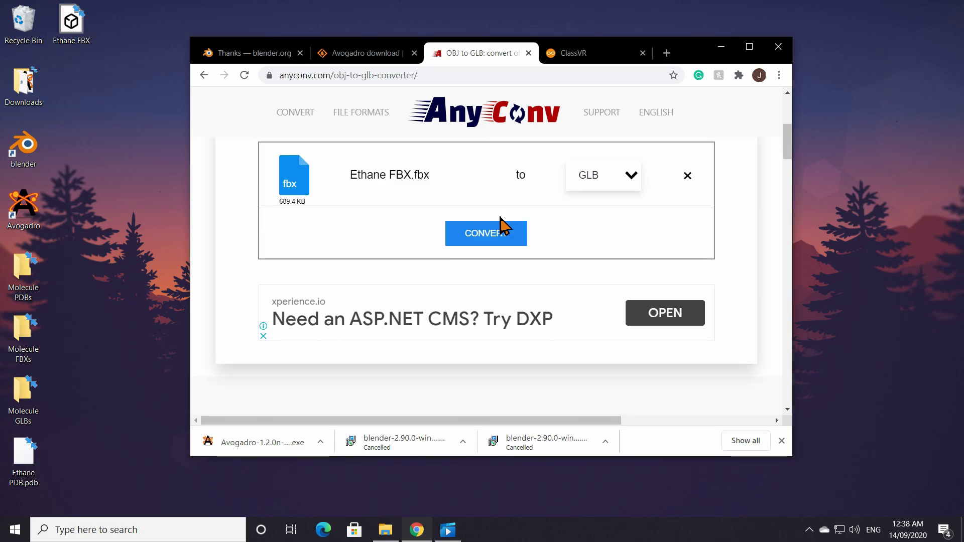
# Convert Ethane FBX.fbx to GLB format and download the converted file, then minimize the browser.
pyautogui.click(626, 177)
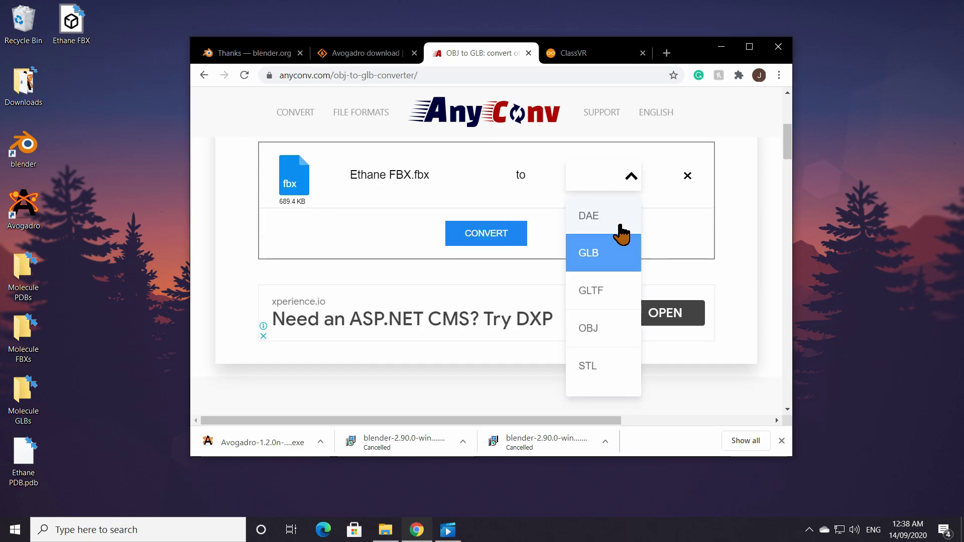
pyautogui.click(609, 259)
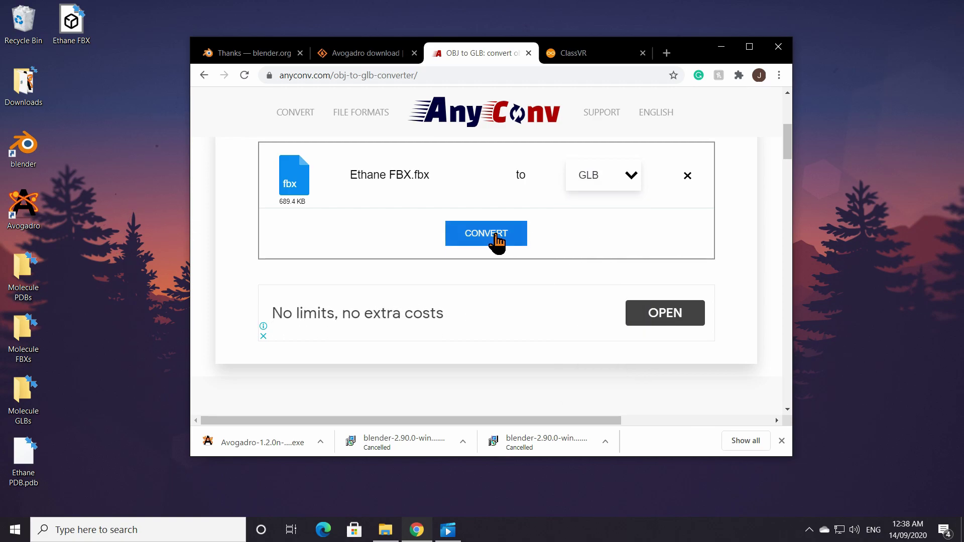
pyautogui.click(478, 235)
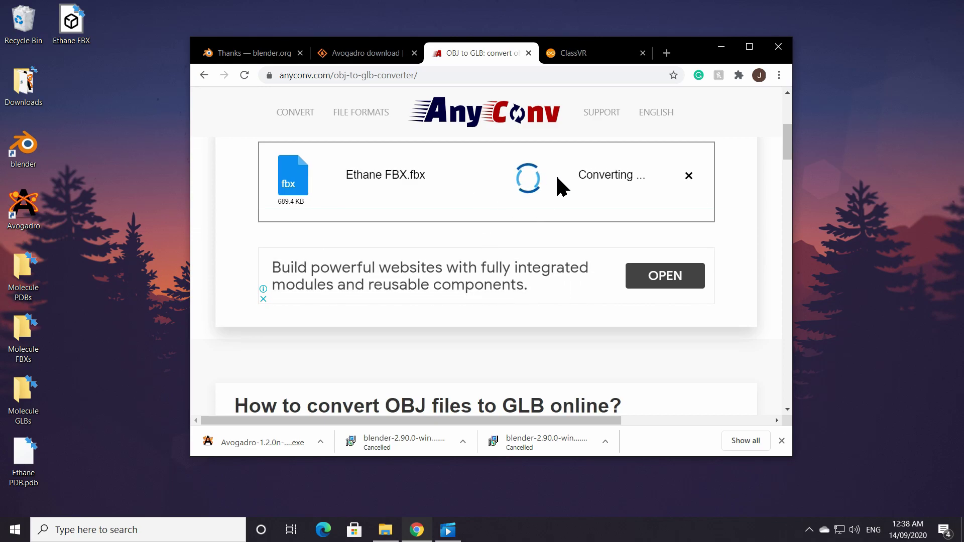
pyautogui.click(600, 181)
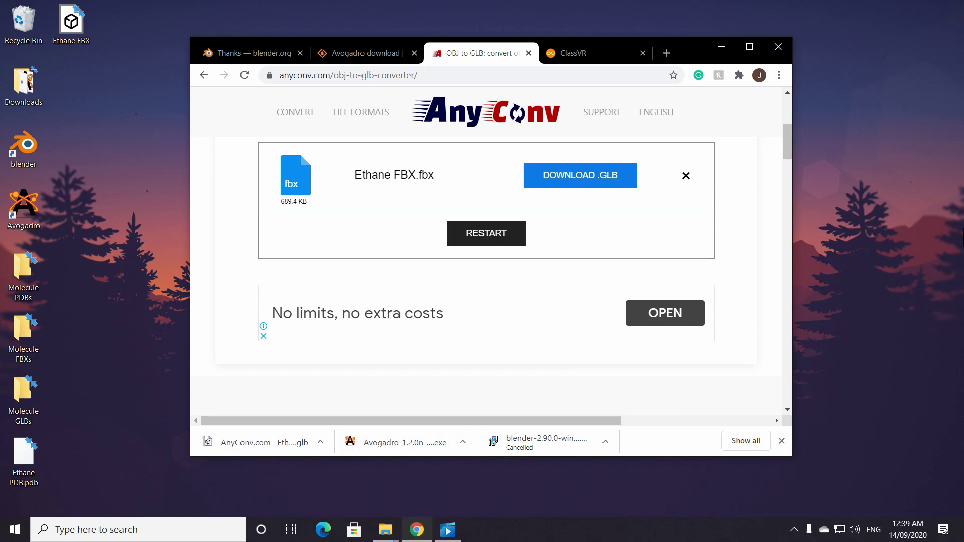
pyautogui.click(722, 49)
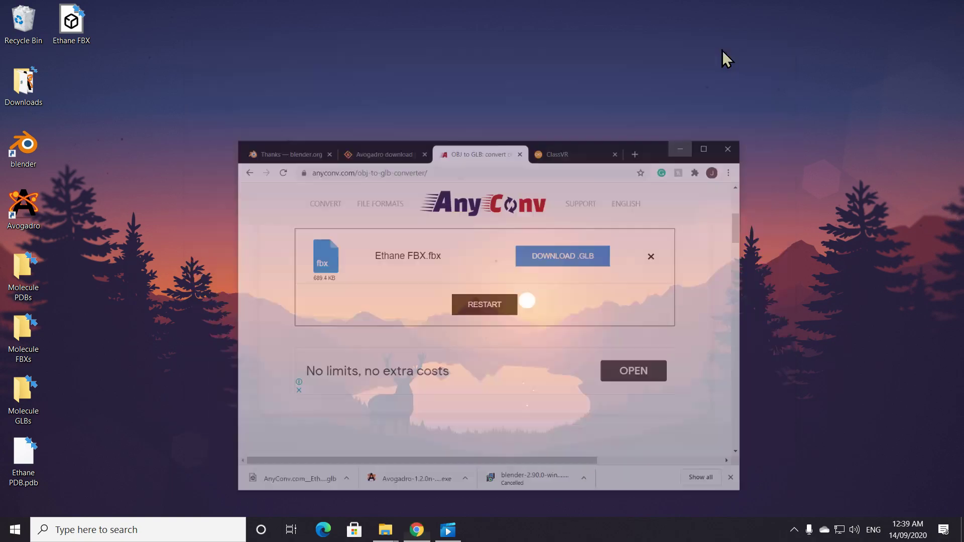
# Rename the converted file in the Downloads folder to Ethane GLB and move it to the desktop.
pyautogui.moveTo(386, 530)
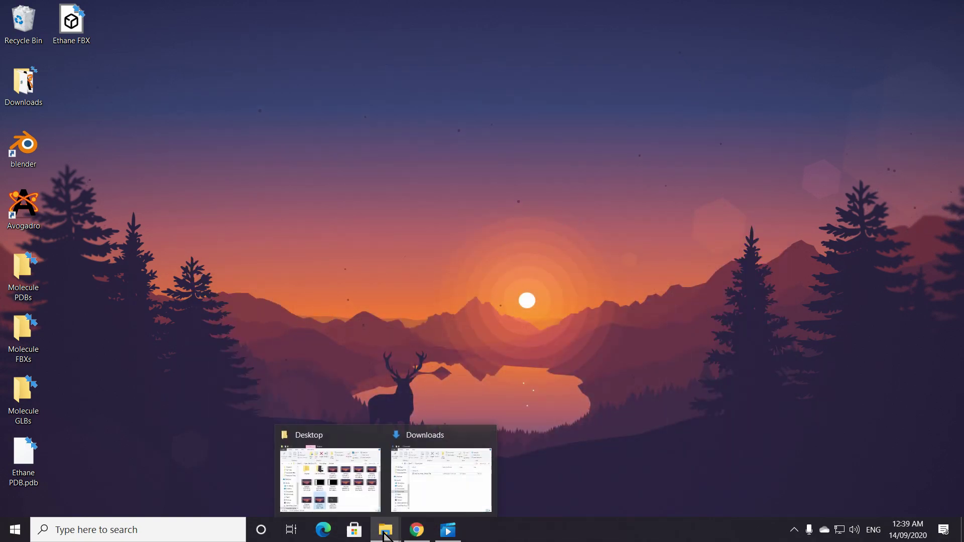
pyautogui.click(417, 484)
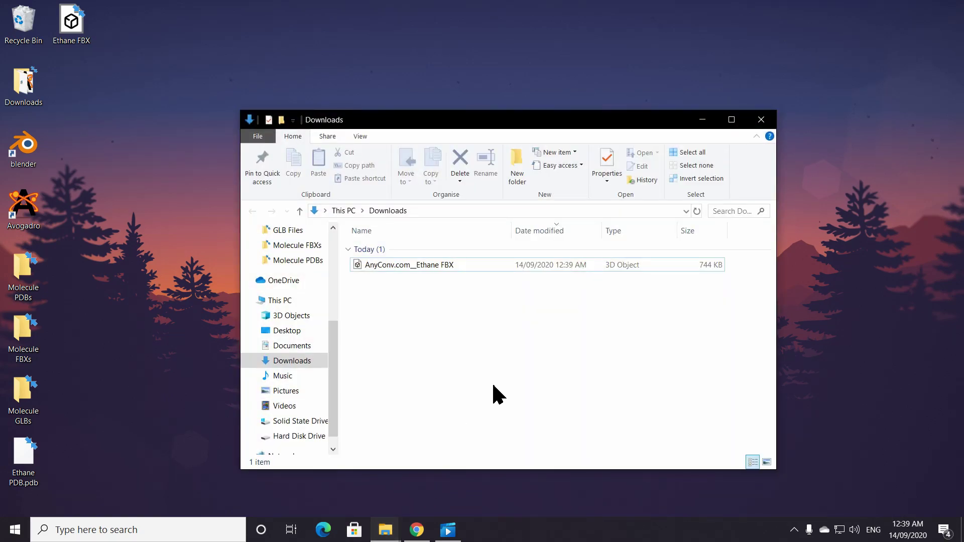
pyautogui.rightClick(448, 265)
pyautogui.click(495, 489)
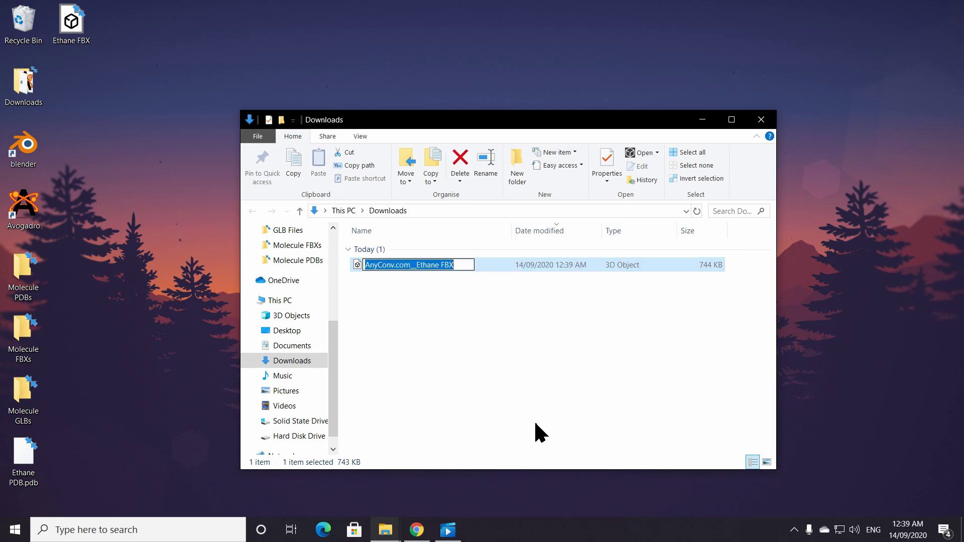
pyautogui.write('Ethane')
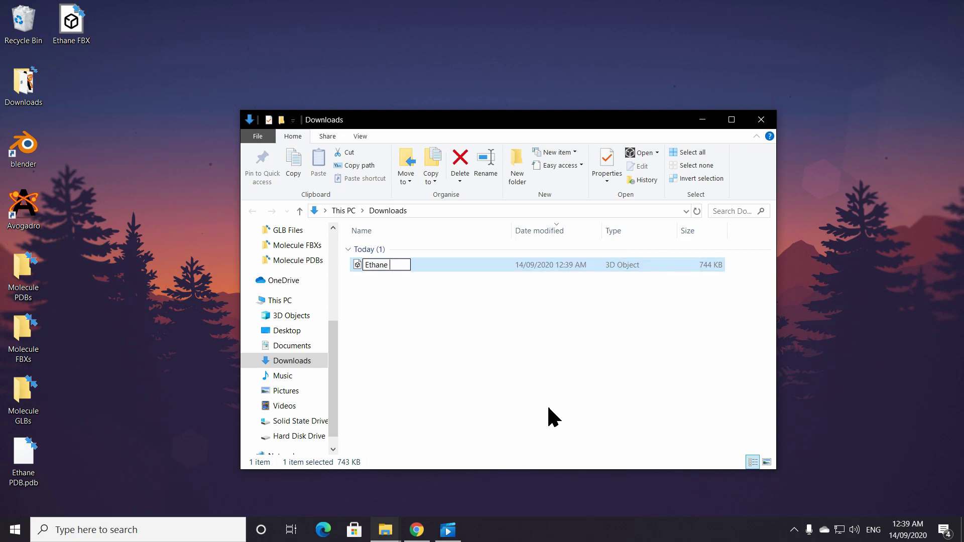
pyautogui.write(' GLB')
pyautogui.press('Return')
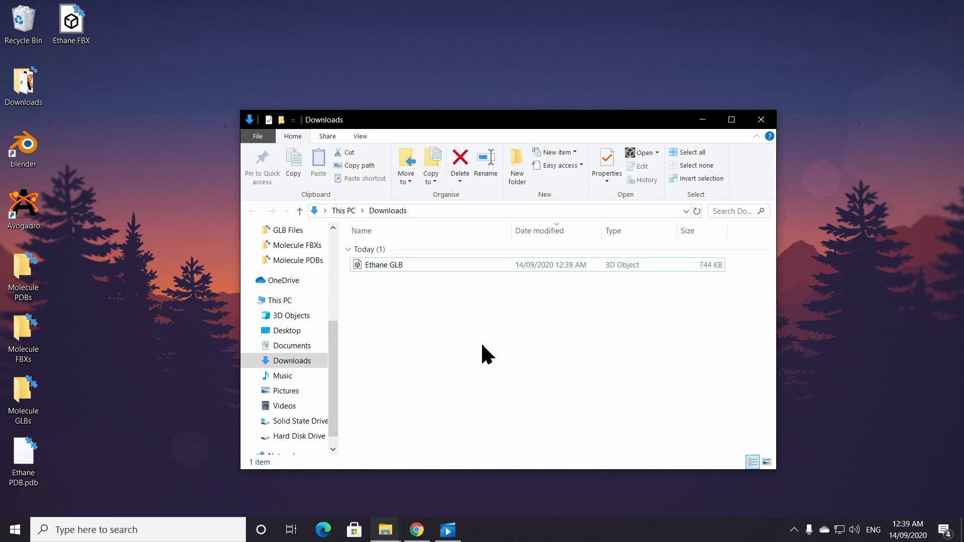
pyautogui.moveTo(400, 269); pyautogui.dragTo(70, 86)
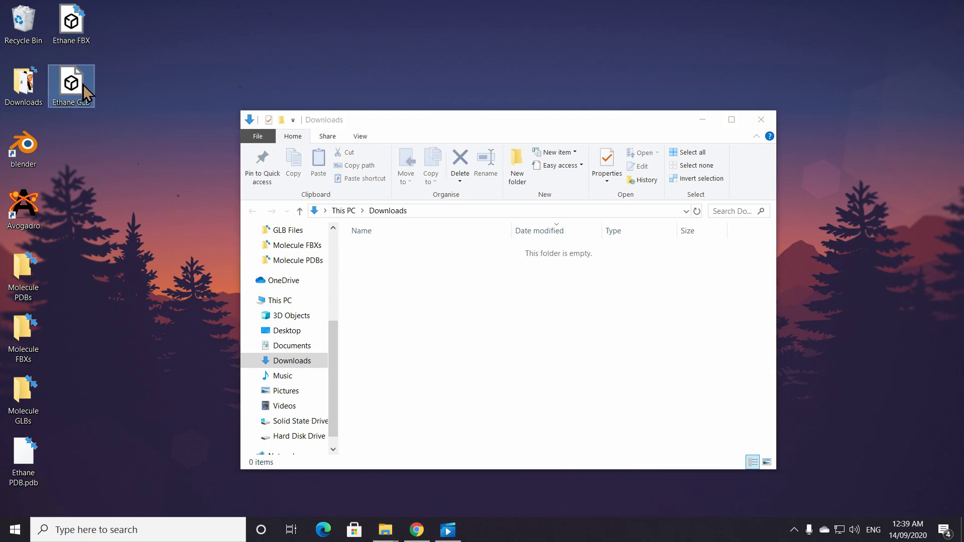
pyautogui.click(762, 121)
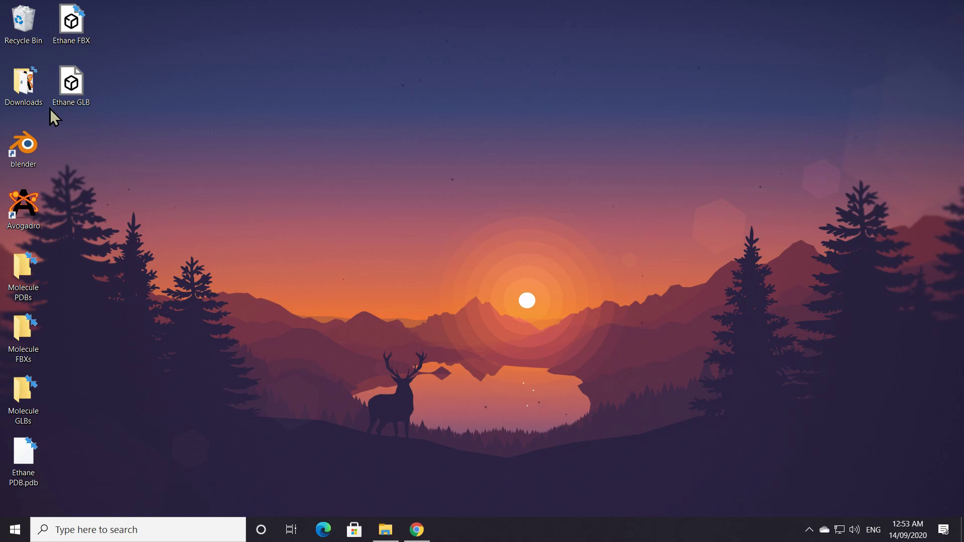
# Open Ethane GLB in 3D Viewer, inspect the molecule from another angle and close the viewer.
pyautogui.doubleClick(74, 87)
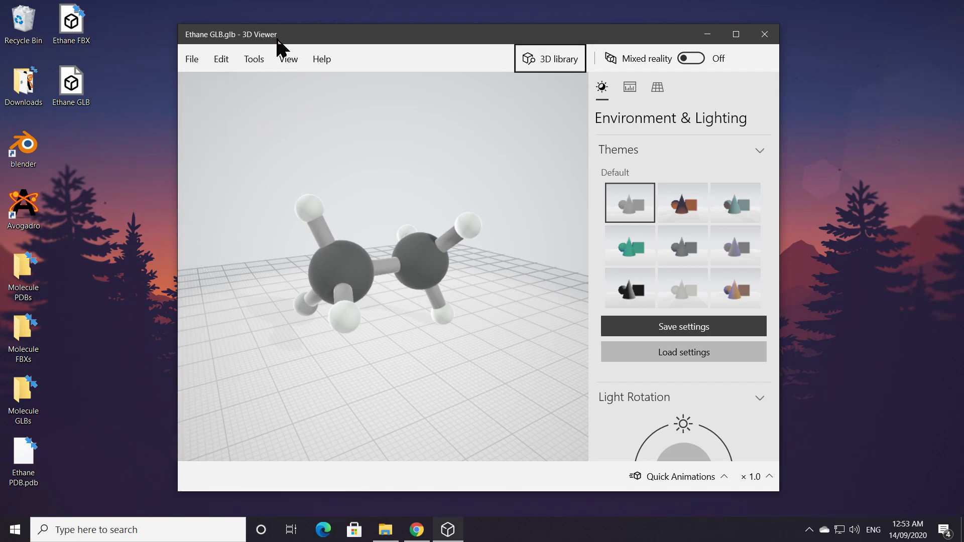
pyautogui.moveTo(461, 224); pyautogui.dragTo(349, 200)
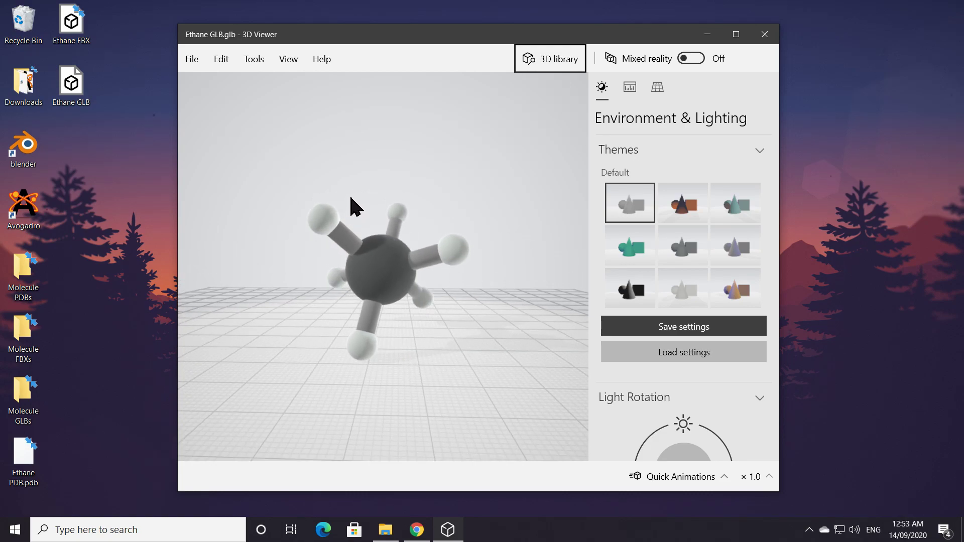
pyautogui.click(774, 38)
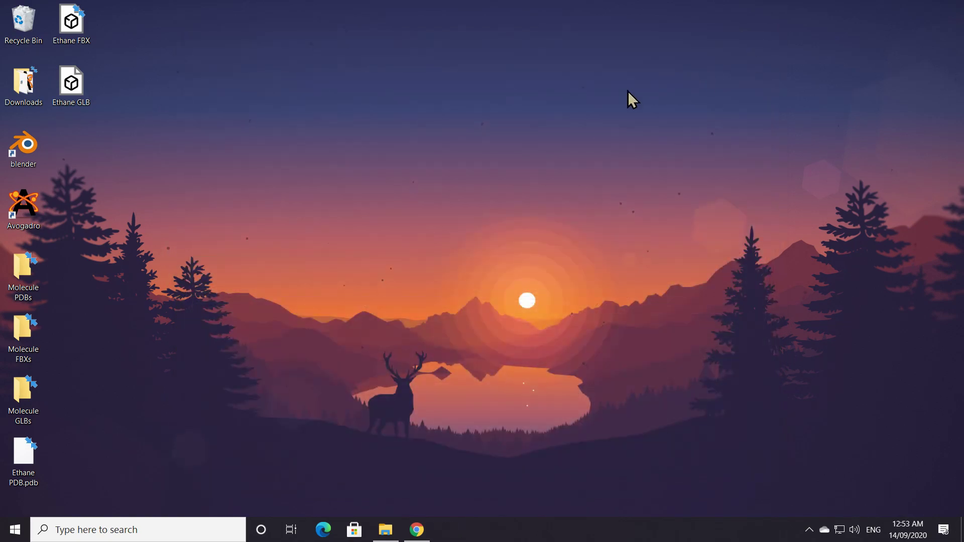
# Switch to the ClassVR portal in Chrome and log in with the Microsoft account option.
pyautogui.click(417, 530)
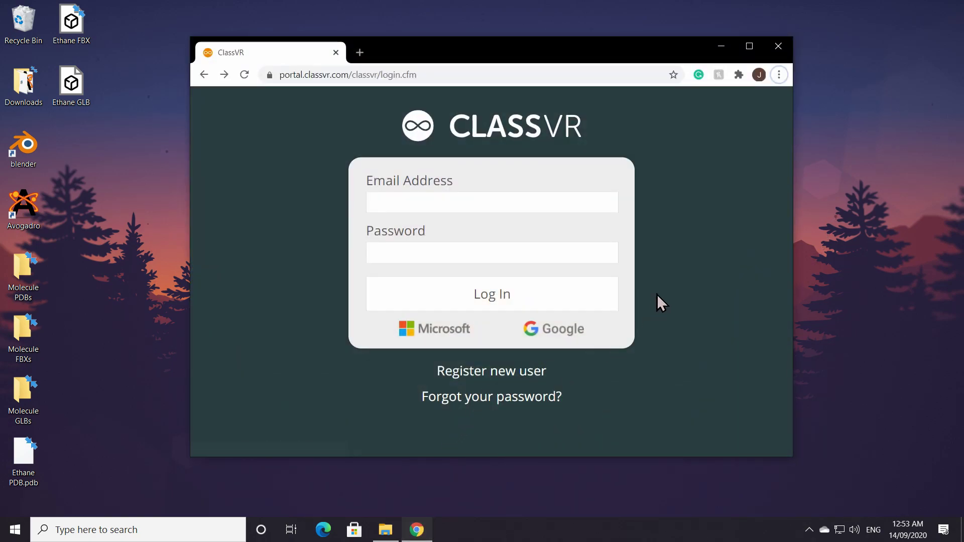
pyautogui.click(437, 337)
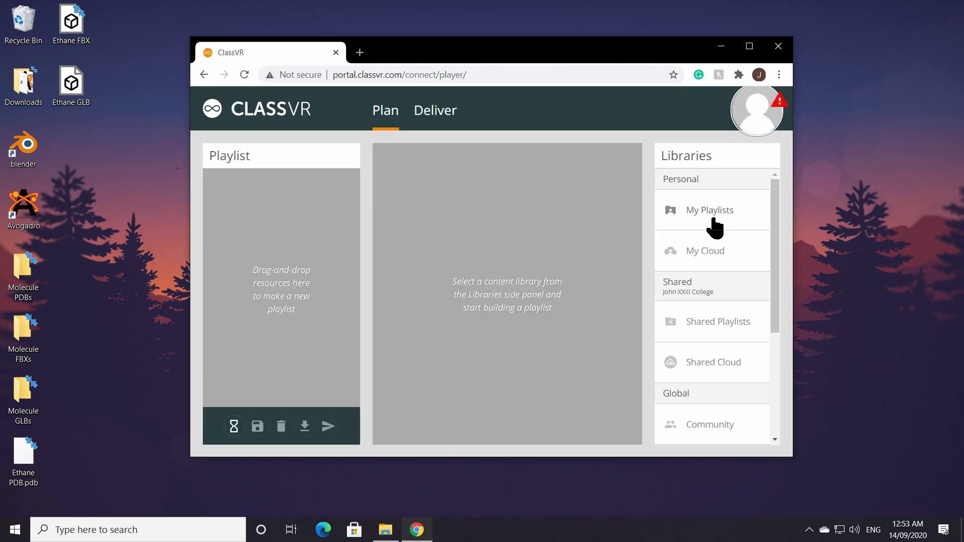
# Upload Ethane GLB from the desktop to the My Cloud library and add it to the playlist.
pyautogui.click(723, 264)
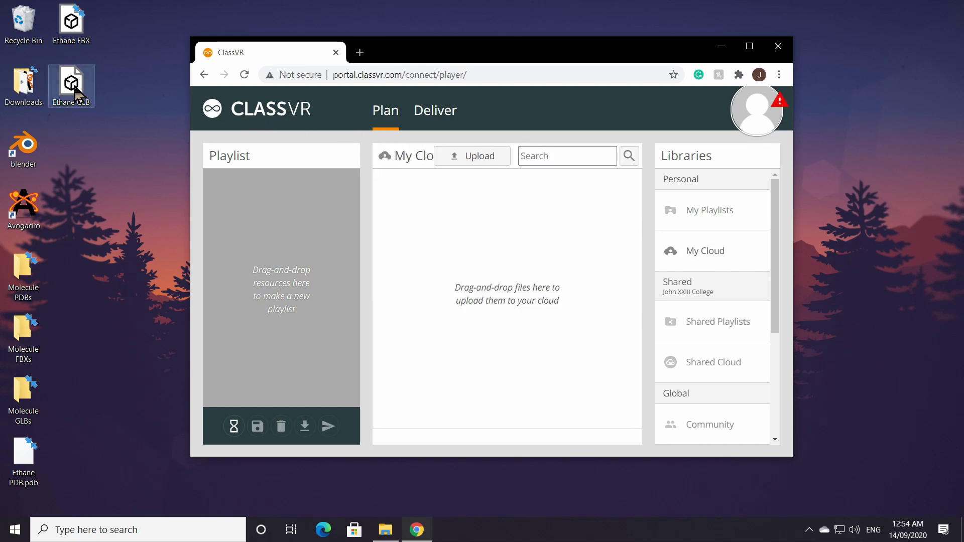
pyautogui.moveTo(80, 103); pyautogui.dragTo(485, 262)
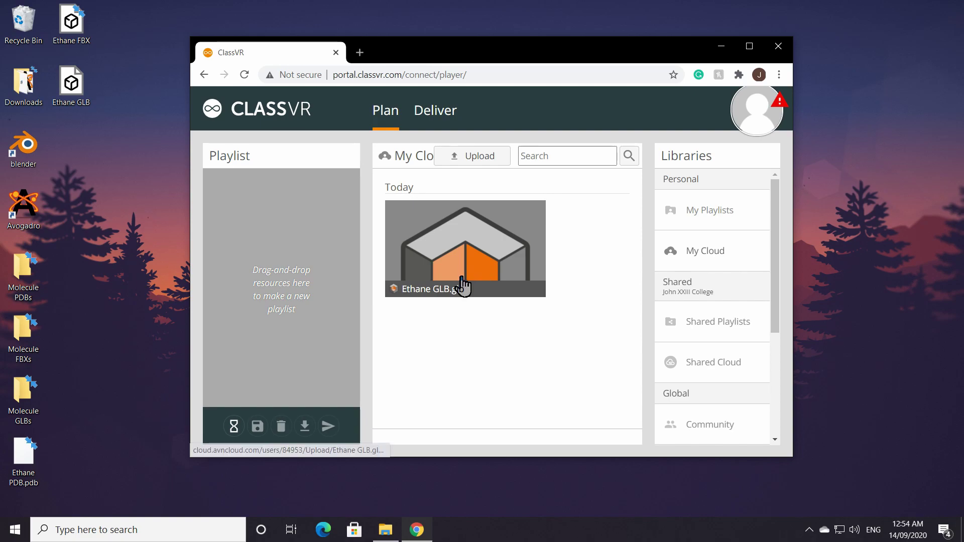
pyautogui.moveTo(501, 260); pyautogui.dragTo(317, 286)
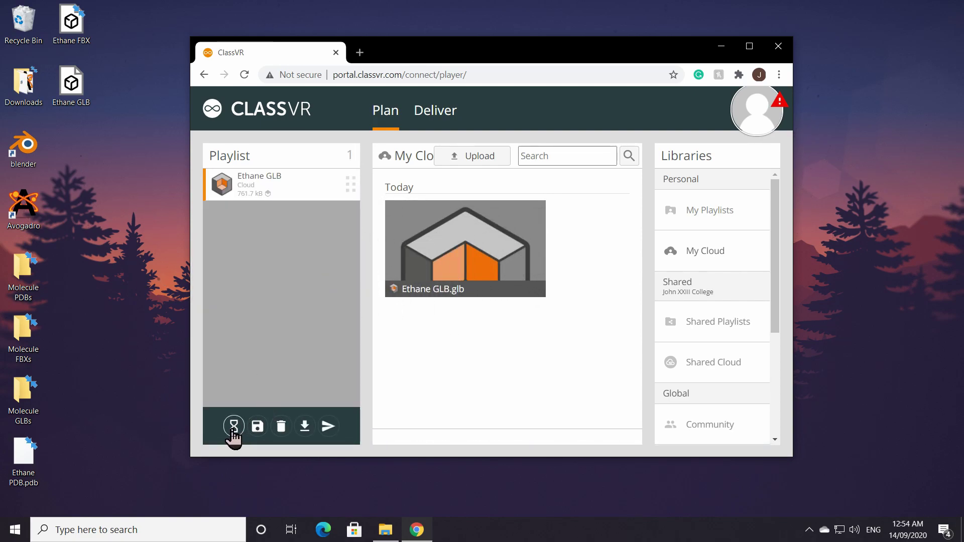